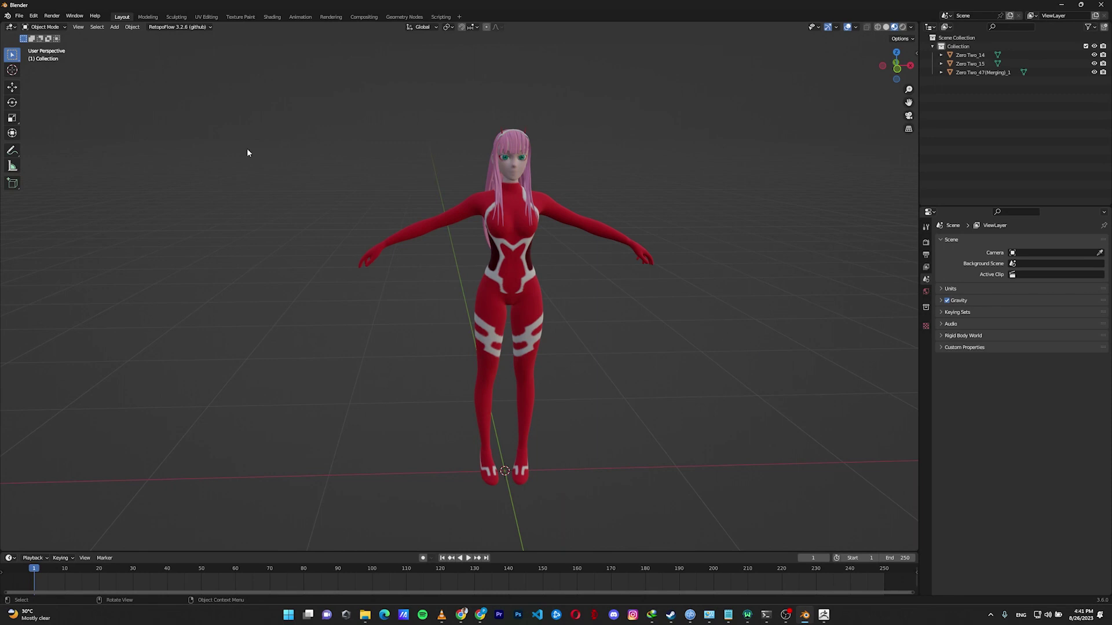
Step: Look up the installed add-ons in Blender Preferences, then close the window
{"action": "left_click", "coordinate": [33, 15]}
{"action": "left_click", "coordinate": [49, 142]}
{"action": "left_click", "coordinate": [17, 110]}
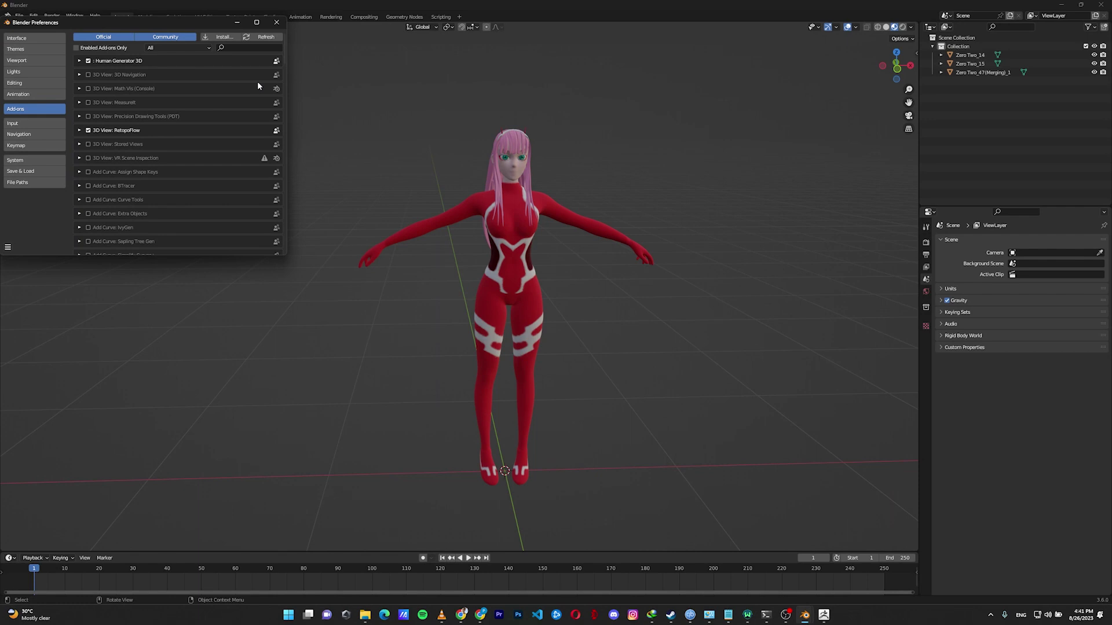
{"action": "left_click", "coordinate": [233, 47]}
{"action": "type", "text": "auto"}
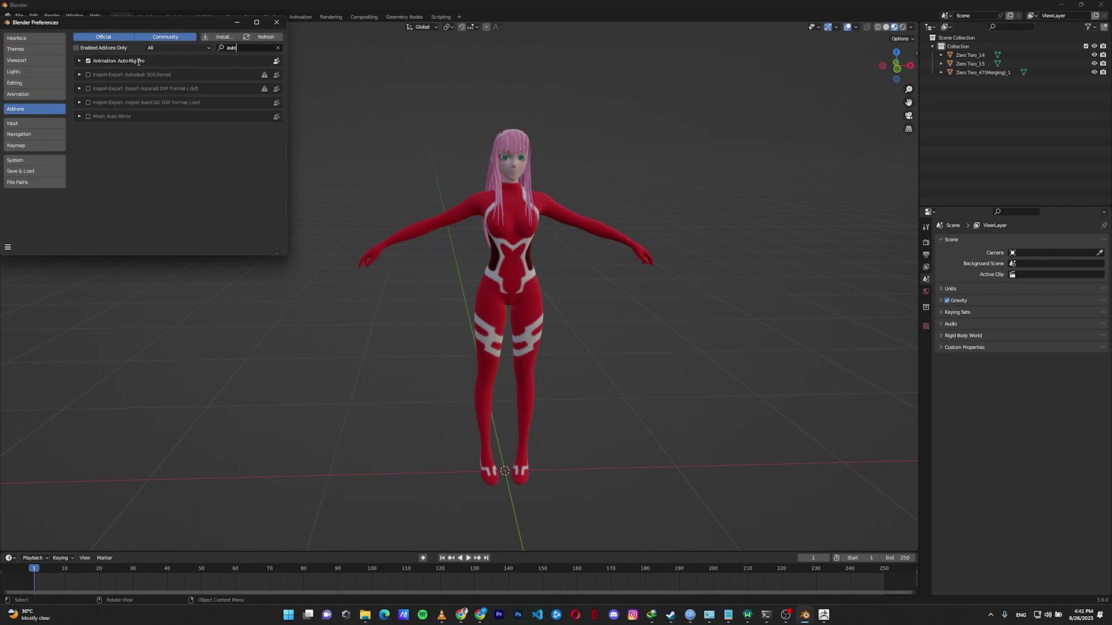
{"action": "left_click", "coordinate": [276, 23]}
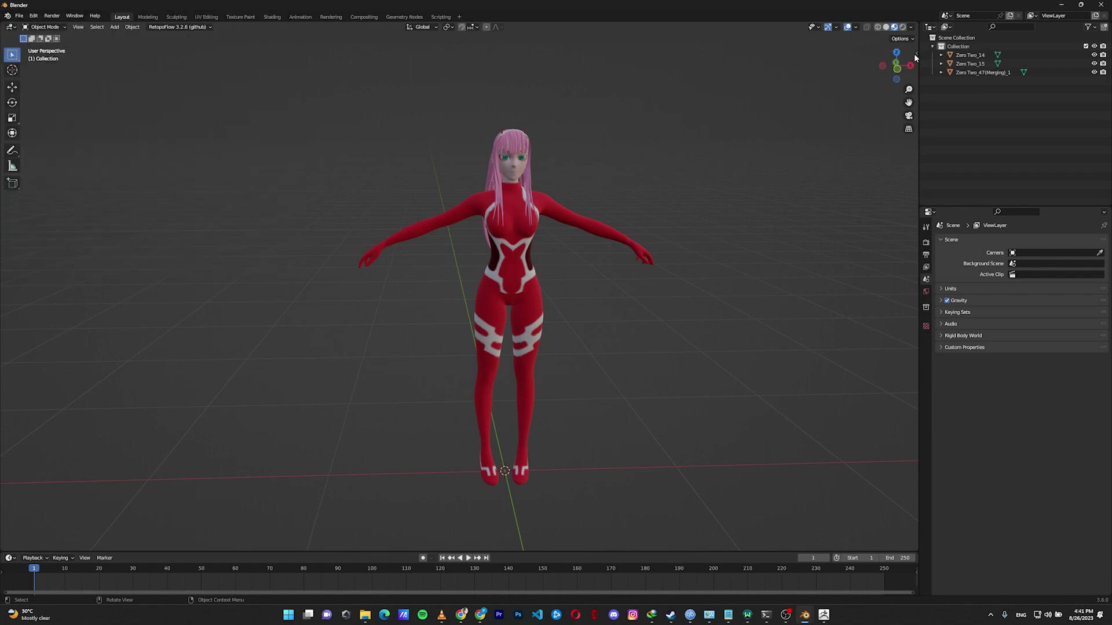
Step: Send the selected character meshes to Auto-Rig Pro Smart as a Full Body setup
{"action": "key", "text": "n"}
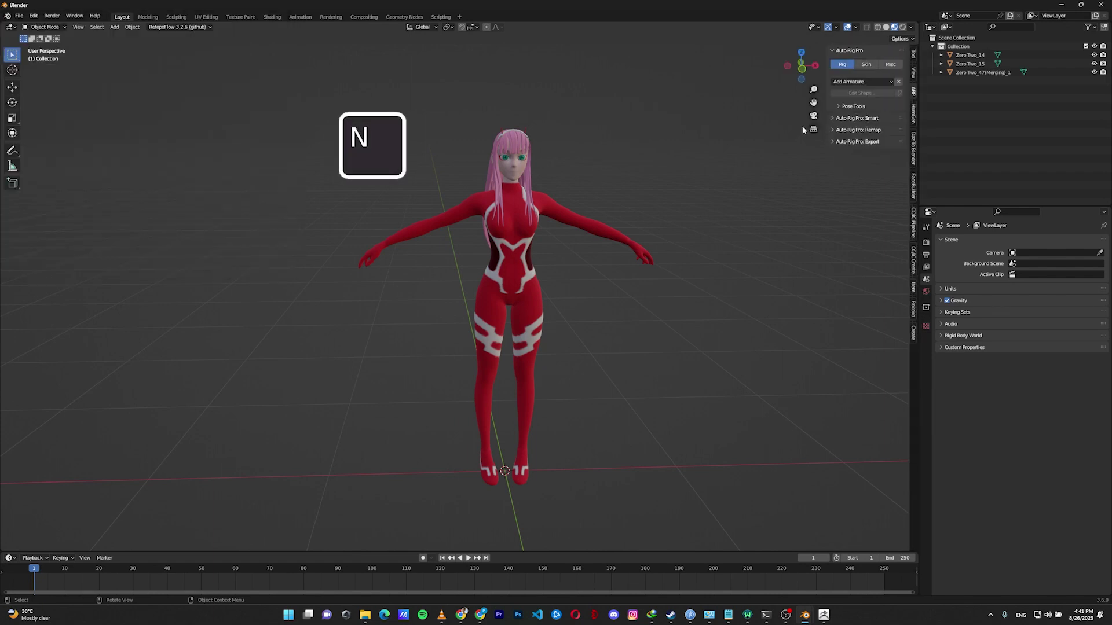
{"action": "left_click", "coordinate": [835, 50]}
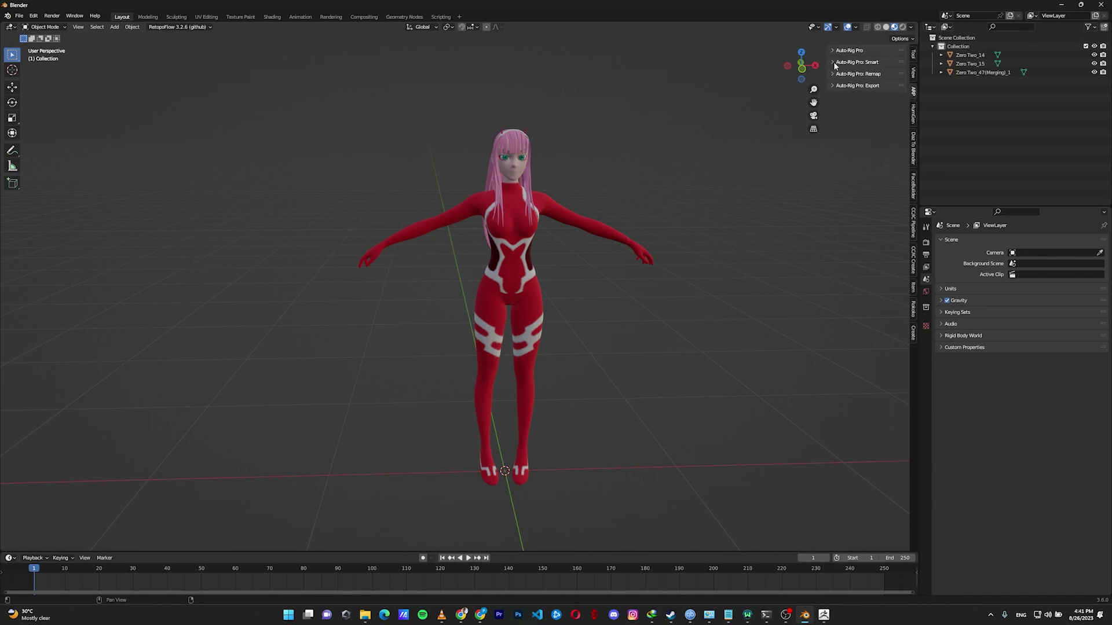
{"action": "left_click", "coordinate": [835, 62]}
{"action": "left_click", "coordinate": [415, 328]}
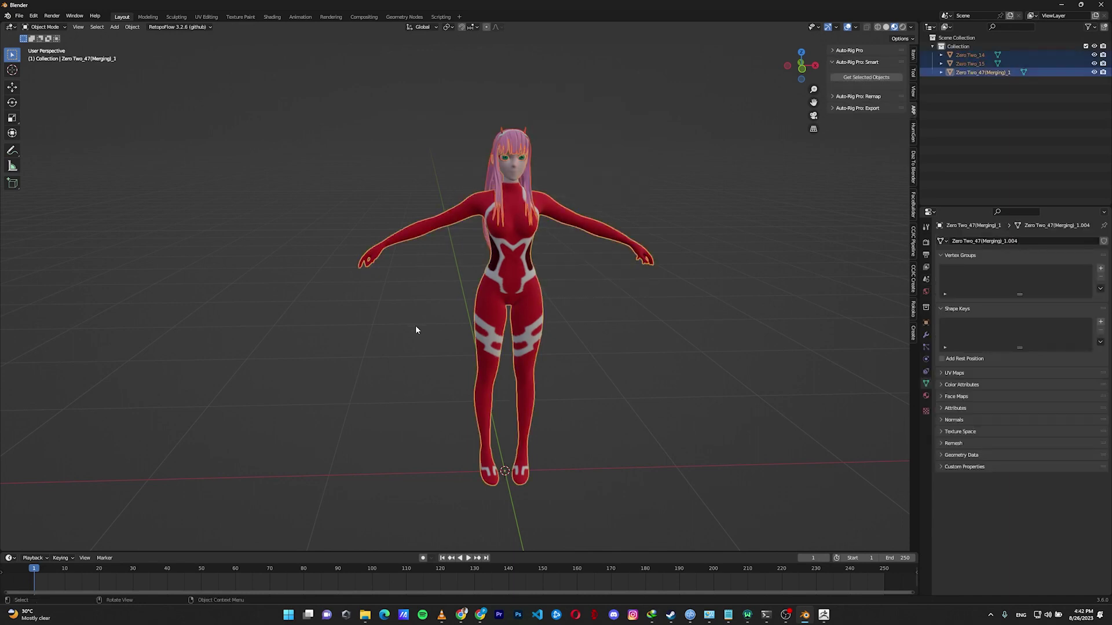
{"action": "left_click", "coordinate": [865, 78]}
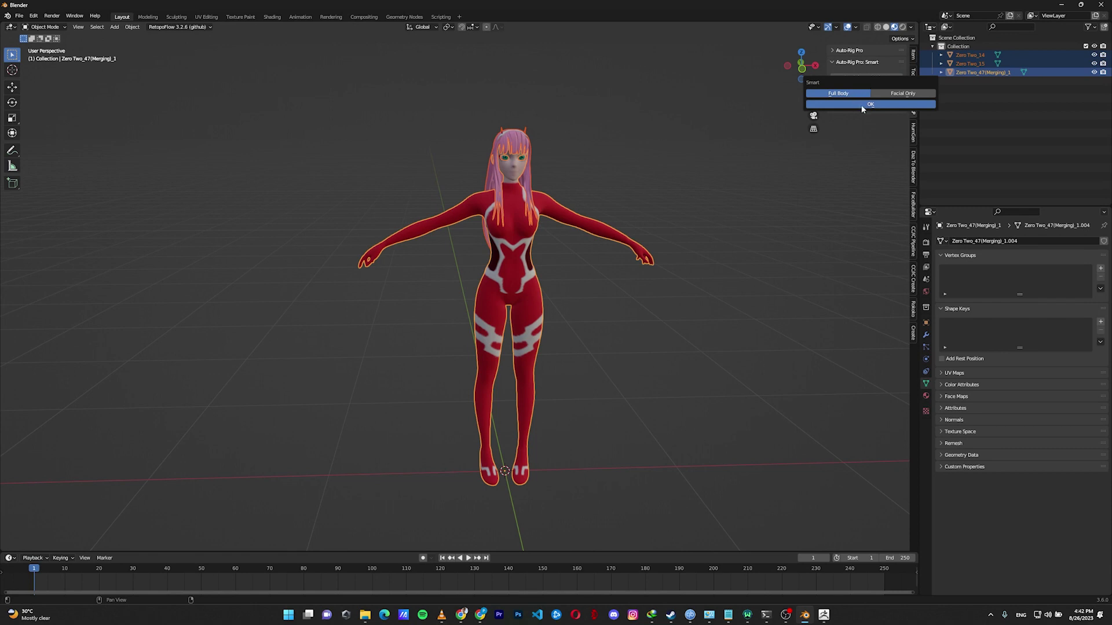
{"action": "left_click", "coordinate": [863, 104]}
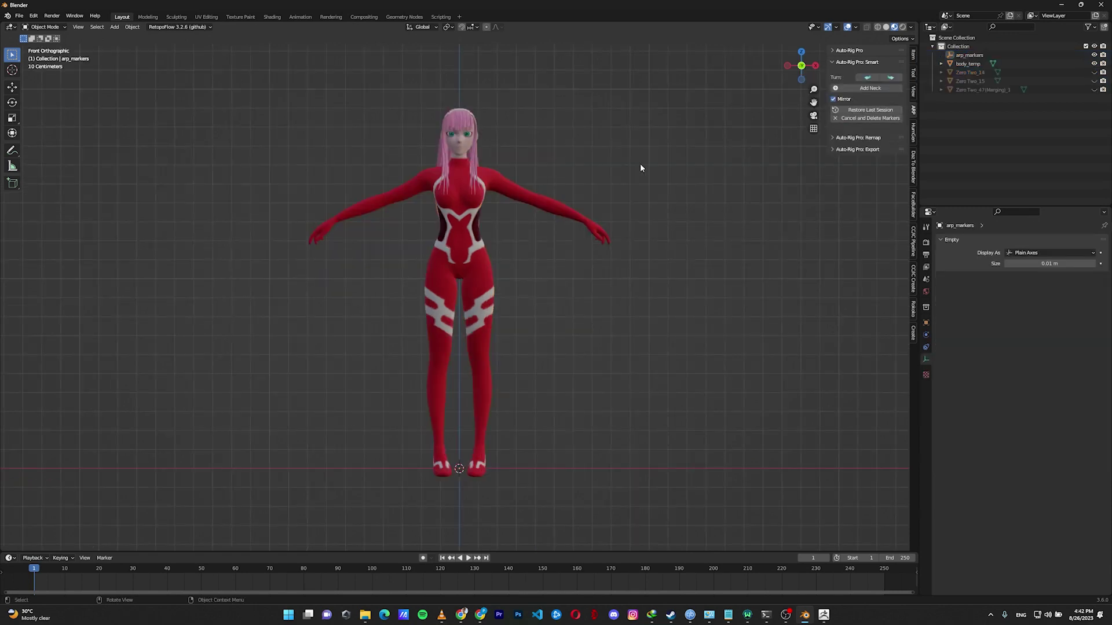
Step: Place the neck, chin and shoulder markers on the character
{"action": "left_click", "coordinate": [872, 90]}
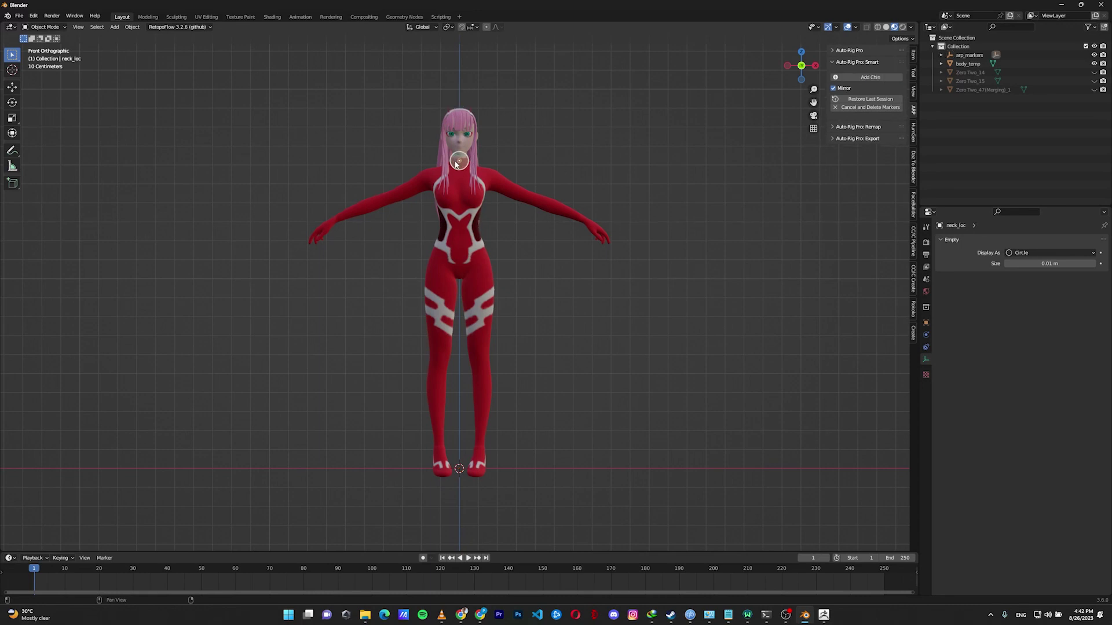
{"action": "left_click", "coordinate": [459, 159]}
{"action": "left_click", "coordinate": [859, 76]}
{"action": "left_click", "coordinate": [458, 154]}
{"action": "left_click", "coordinate": [869, 77]}
{"action": "left_click", "coordinate": [490, 176]}
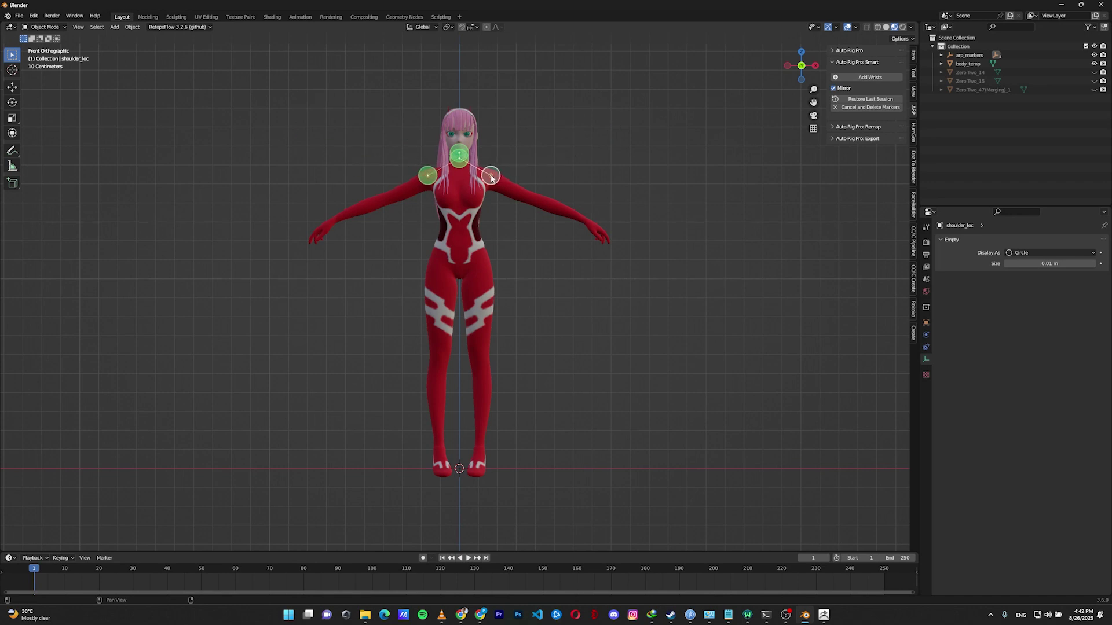
Step: Place the wrist, spine root (pelvis) and ankle markers on the character
{"action": "left_click", "coordinate": [544, 201]}
{"action": "left_click", "coordinate": [586, 224]}
{"action": "left_click", "coordinate": [869, 77]}
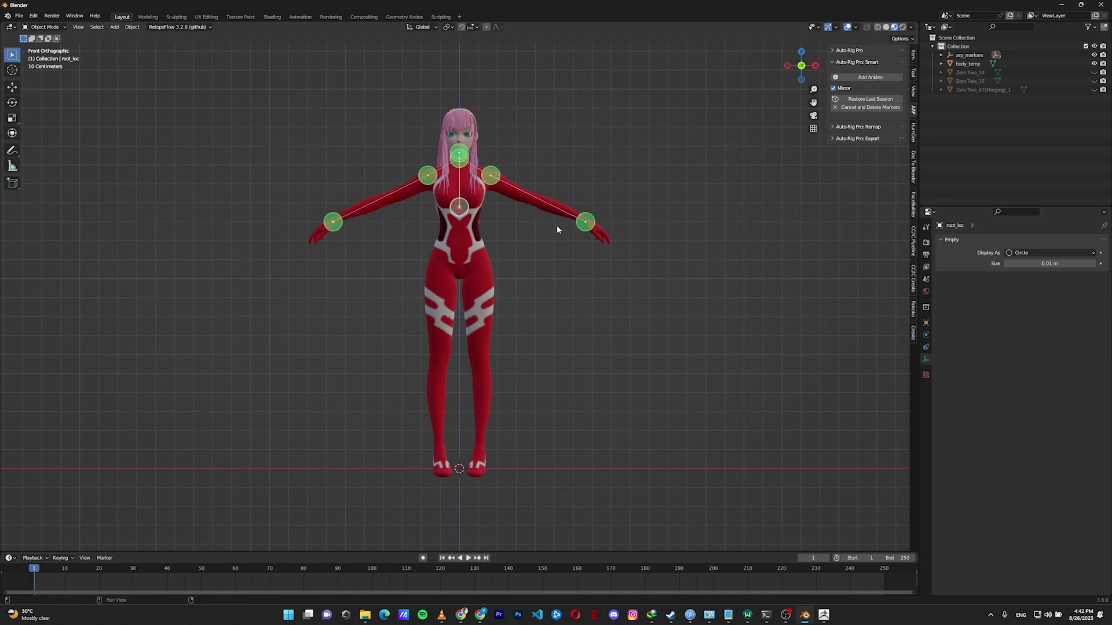
{"action": "left_click", "coordinate": [459, 270]}
{"action": "left_click", "coordinate": [870, 77]}
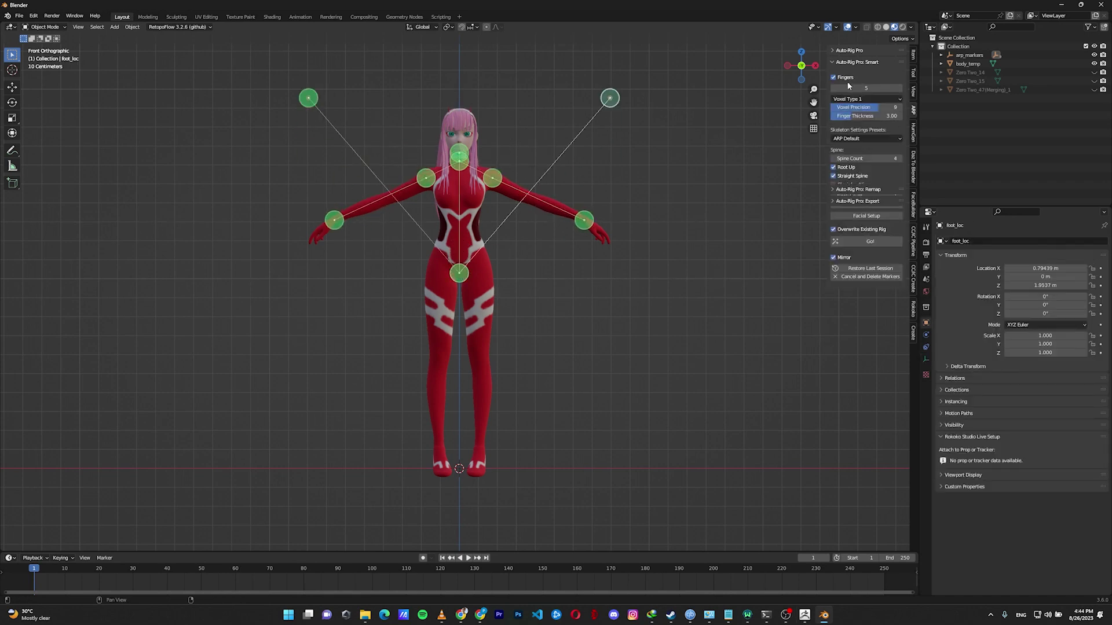
{"action": "left_click", "coordinate": [489, 446]}
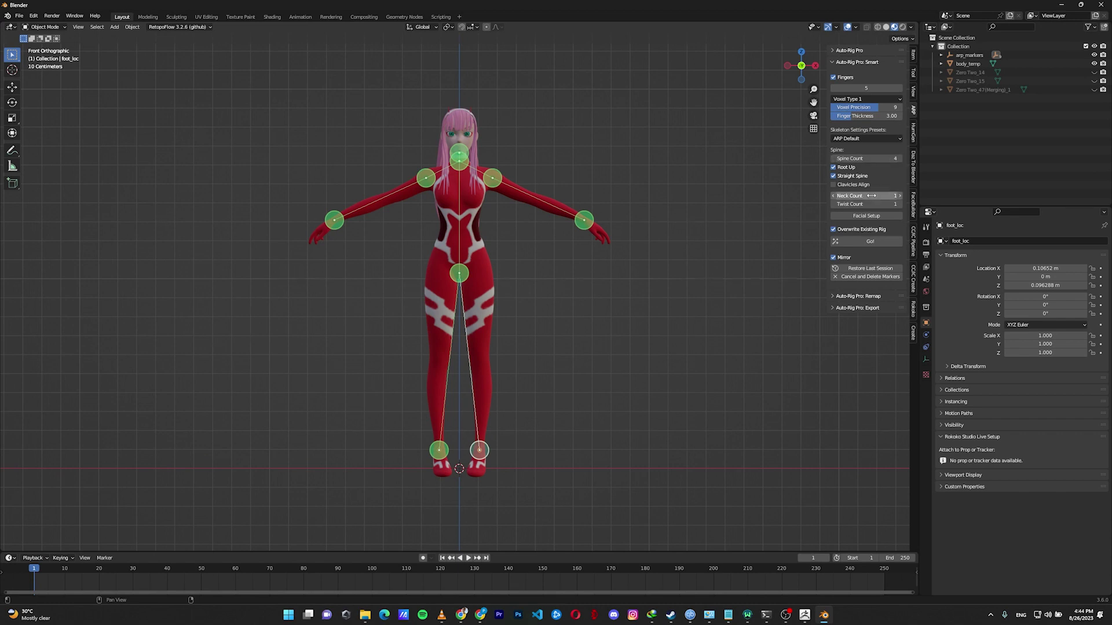
Step: Add the facial marker setup and fit the cheek points and mouth ring onto the lips
{"action": "left_click", "coordinate": [845, 216]}
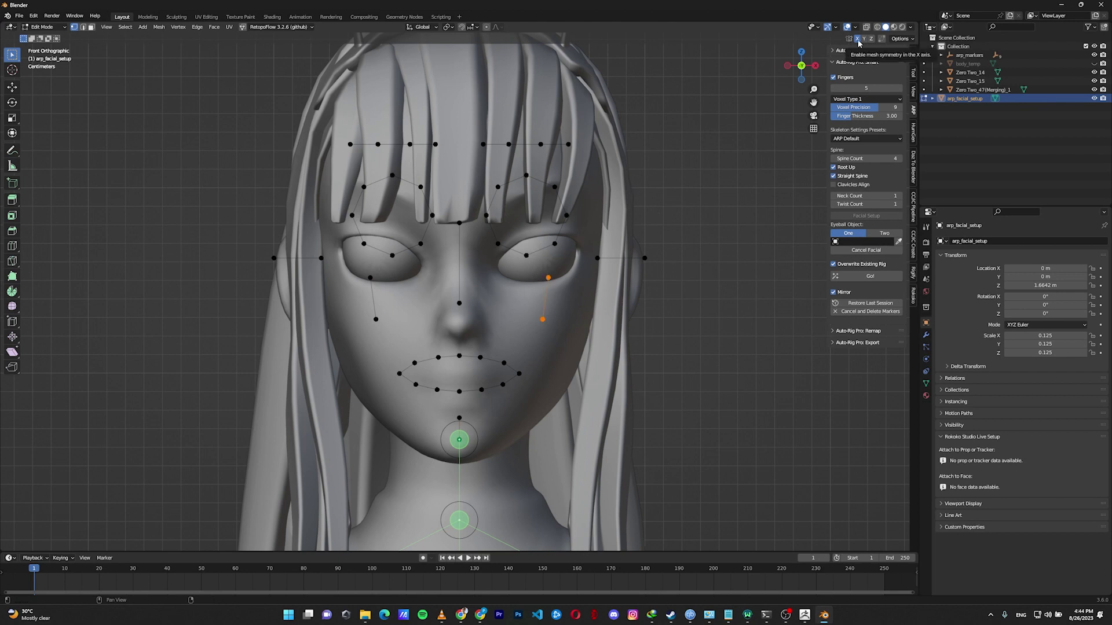
{"action": "key", "text": "g"}
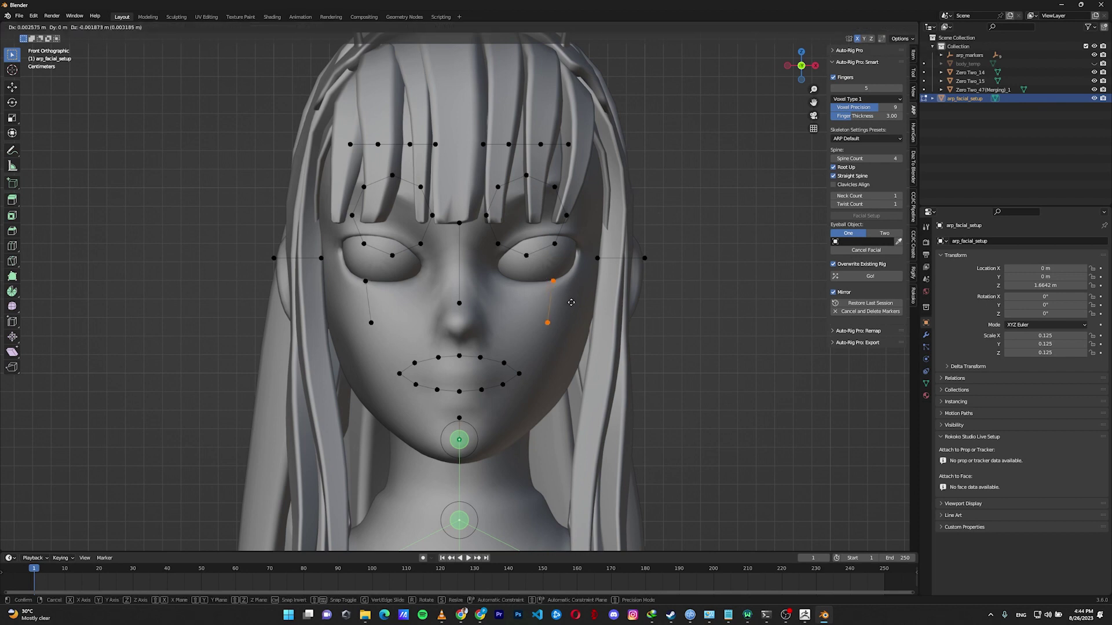
{"action": "left_click", "coordinate": [578, 325]}
{"action": "key", "text": "l"}
{"action": "key", "text": "g"}
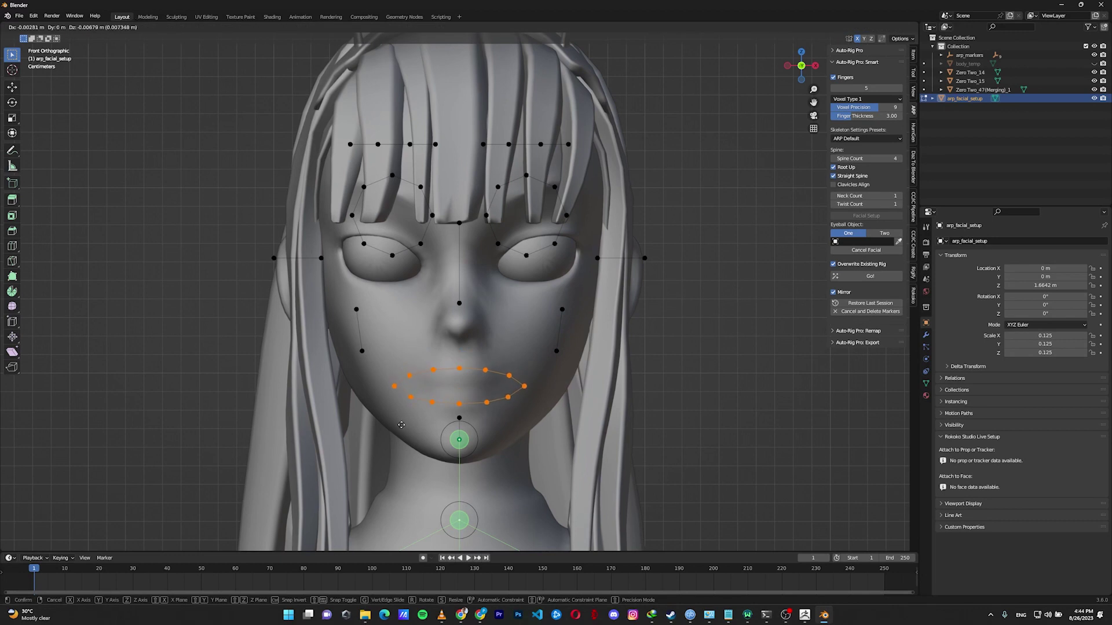
{"action": "left_click", "coordinate": [523, 390]}
Step: Adjust the eye, right-cheek and brow points to match the face
{"action": "left_click", "coordinate": [459, 323]}
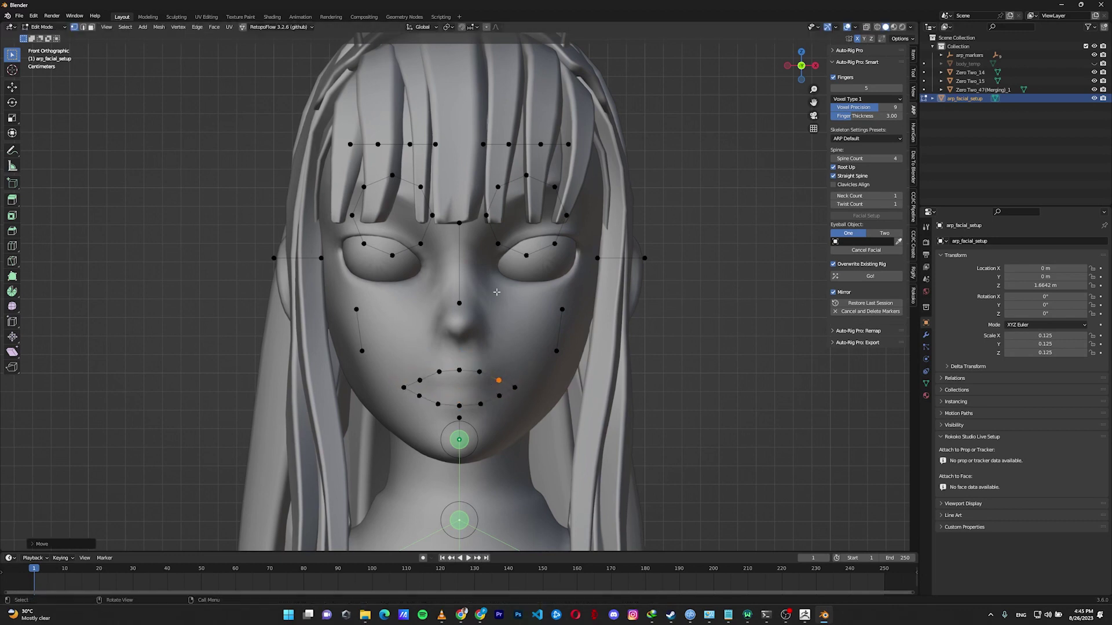
{"action": "left_click", "coordinate": [459, 242], "text": "shift"}
{"action": "left_click", "coordinate": [534, 235]}
{"action": "key", "text": "g"}
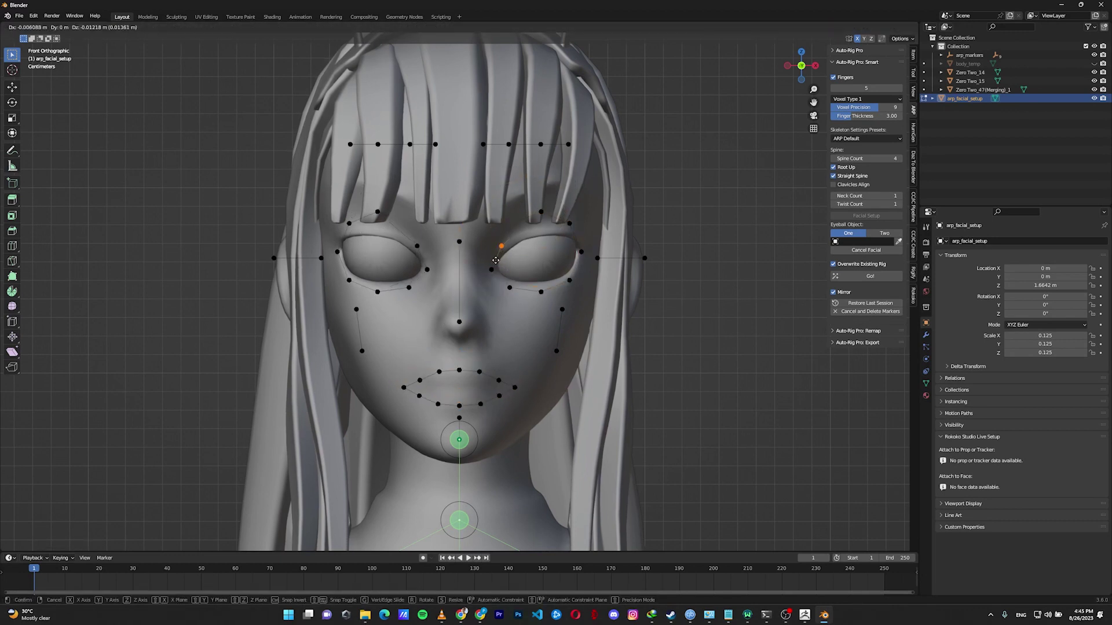
{"action": "left_click", "coordinate": [570, 221]}
{"action": "left_click", "coordinate": [594, 265]}
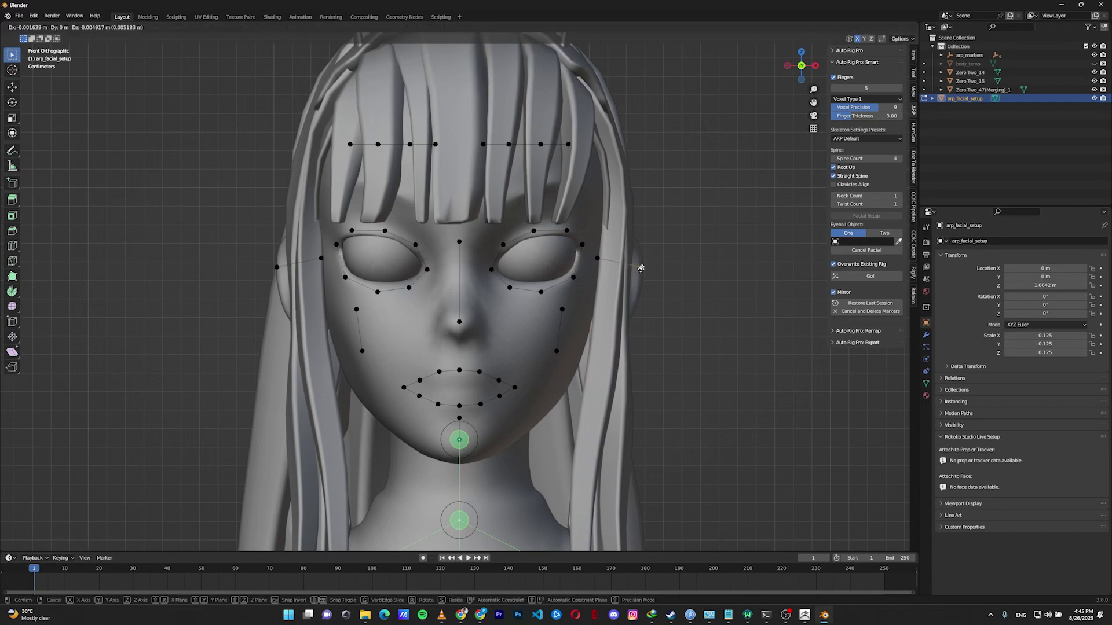
{"action": "key", "text": "b"}
{"action": "left_click", "coordinate": [585, 196]}
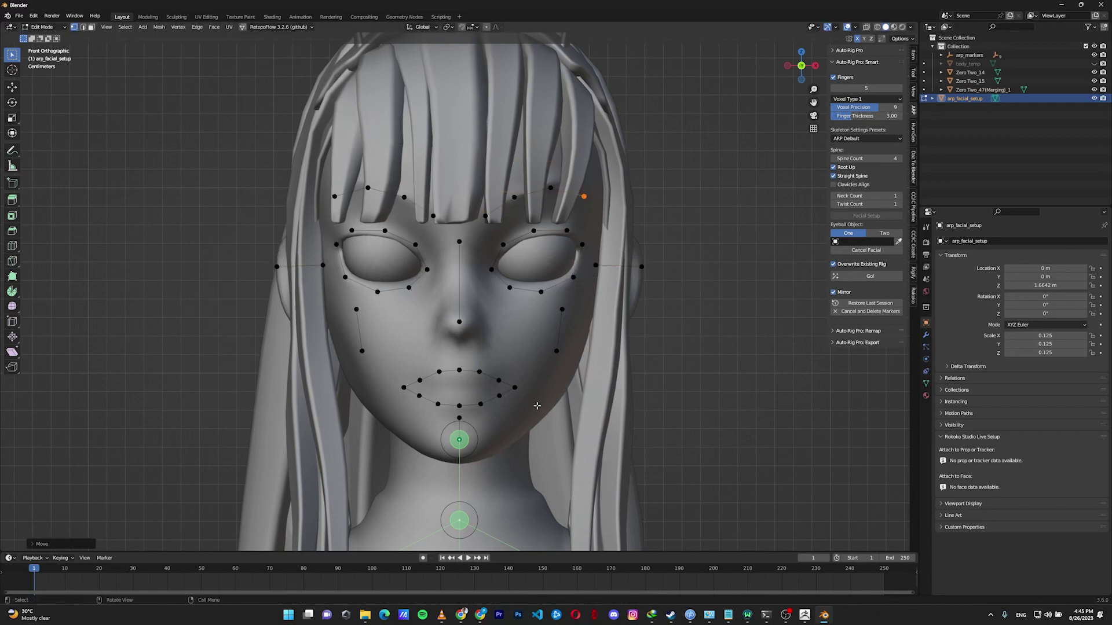
Step: Assign the eye mesh as the Eyeball Object and build the rig with Go!
{"action": "left_click", "coordinate": [875, 233]}
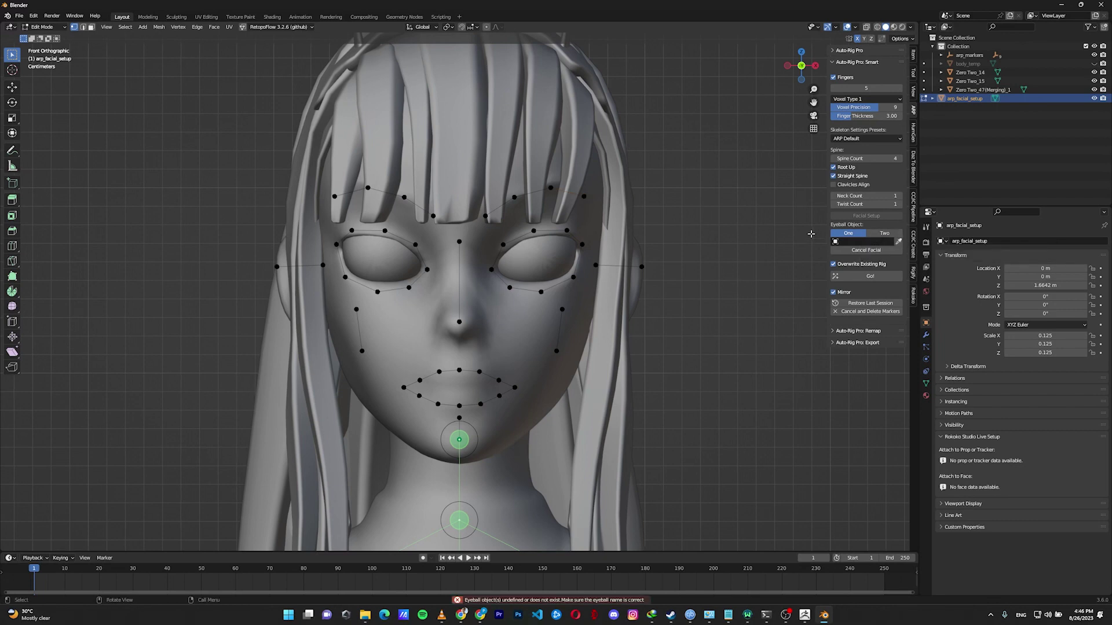
{"action": "left_click", "coordinate": [969, 81]}
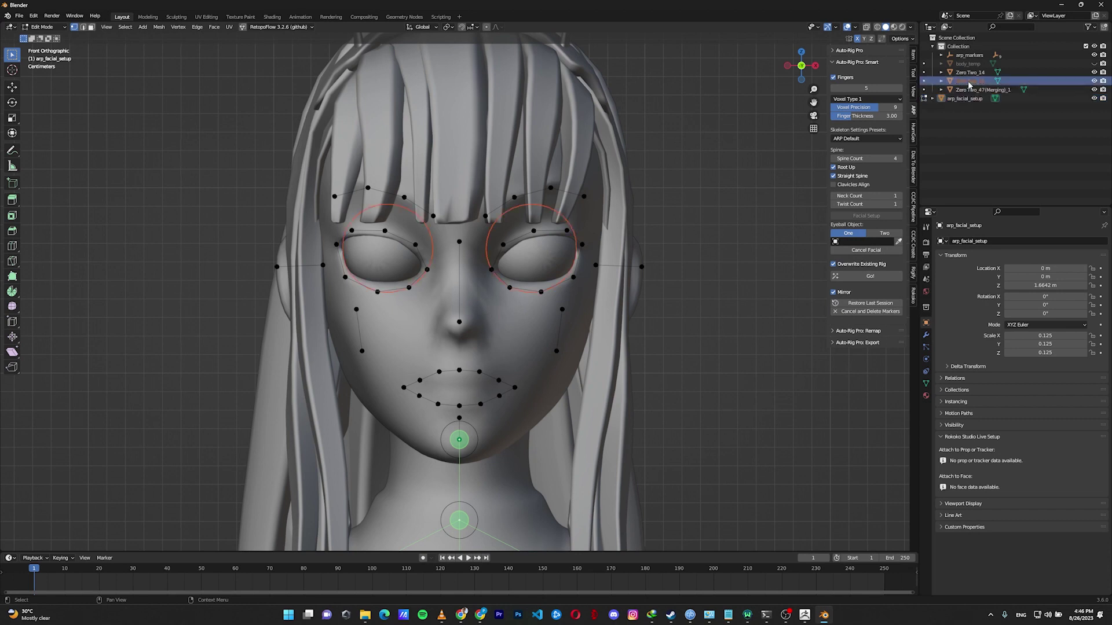
{"action": "left_click", "coordinate": [900, 242]}
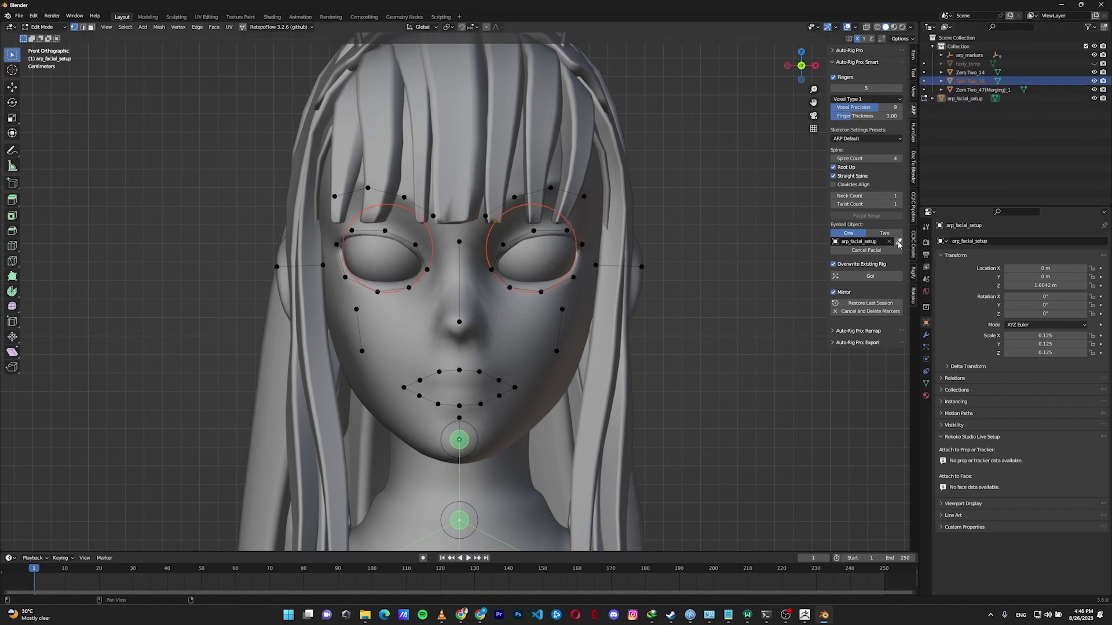
{"action": "left_click", "coordinate": [870, 276]}
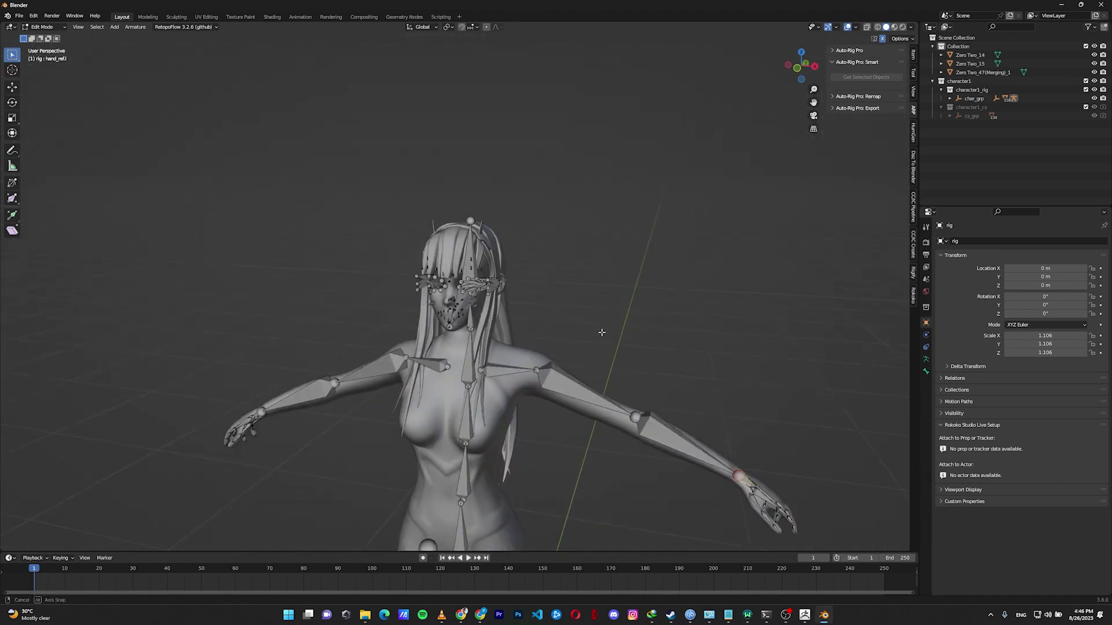
Step: Move the spine and neck reference joints to fit the torso in side view
{"action": "middle_click_drag", "start_coordinate": [693, 321], "coordinate": [699, 352]}
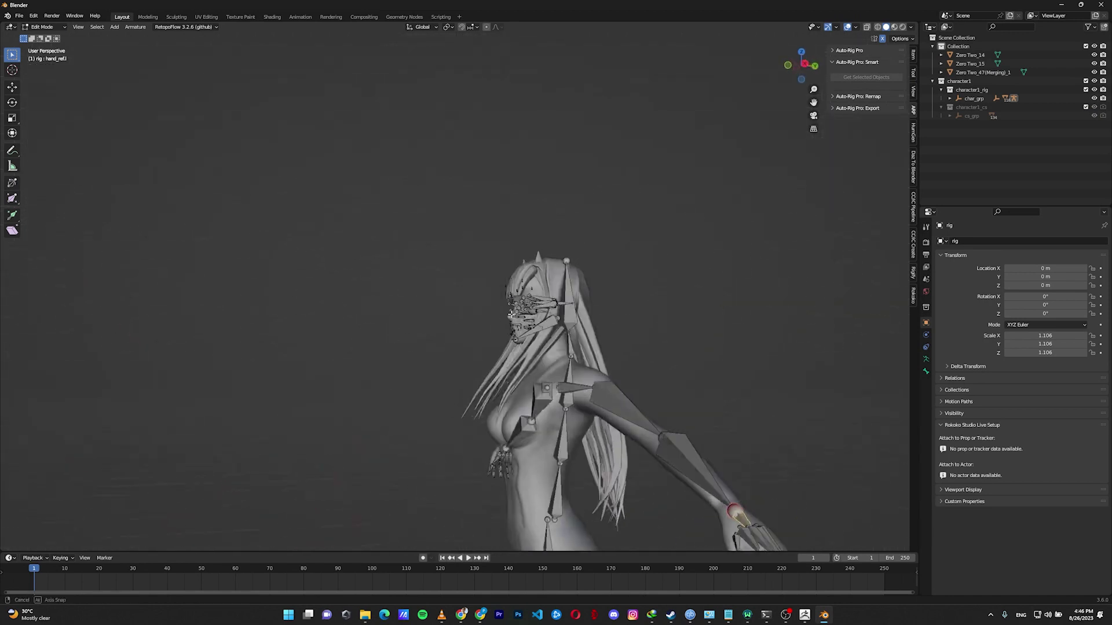
{"action": "scroll", "coordinate": [661, 215], "scroll_direction": "up", "scroll_amount": 3}
{"action": "key", "text": "KP_3"}
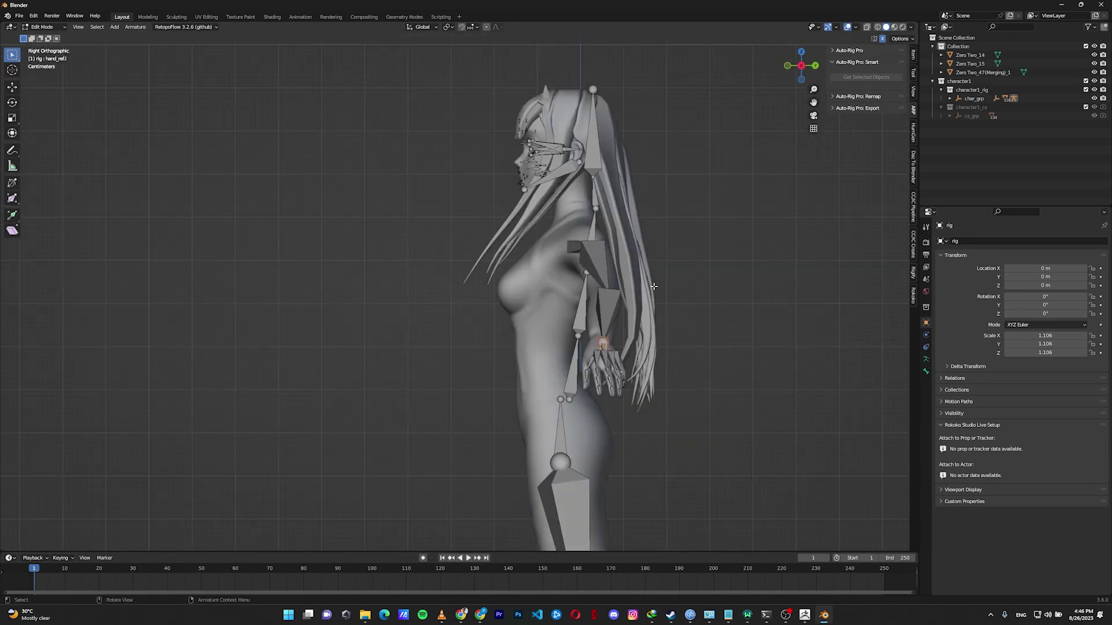
{"action": "left_click", "coordinate": [565, 400]}
{"action": "key", "text": "g"}
{"action": "left_click", "coordinate": [556, 330]}
{"action": "key", "text": "g"}
{"action": "left_click", "coordinate": [565, 261]}
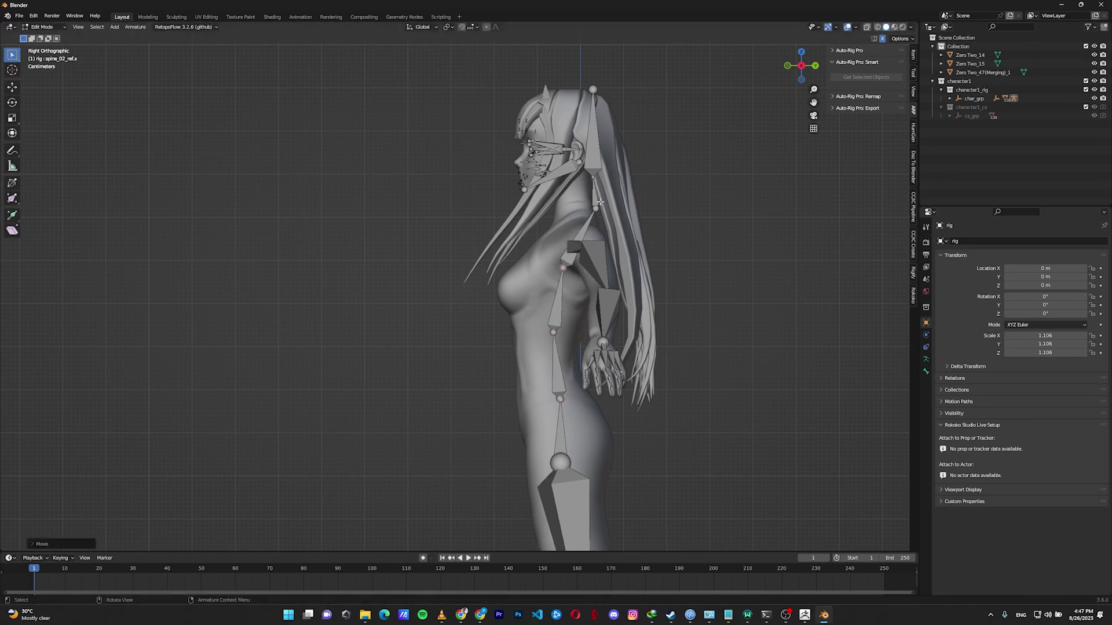
{"action": "left_click_drag", "start_coordinate": [619, 171], "coordinate": [598, 207]}
{"action": "key", "text": "g"}
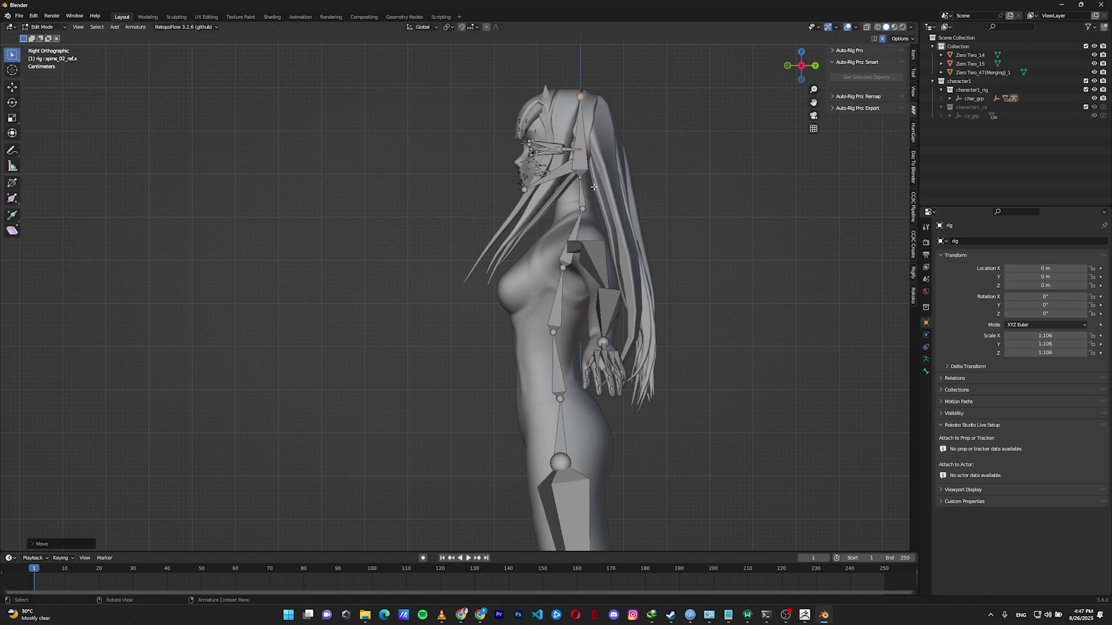
{"action": "left_click", "coordinate": [575, 222]}
{"action": "key", "text": "alt+r"}
Step: Place the thigh head and foot reference joints inside the leg in Right Ortho view
{"action": "mouse_move", "coordinate": [574, 261]}
{"action": "middle_mouse_down"}
{"action": "mouse_move", "coordinate": [598, 352]}
{"action": "mouse_move", "coordinate": [608, 330]}
{"action": "middle_mouse_up"}
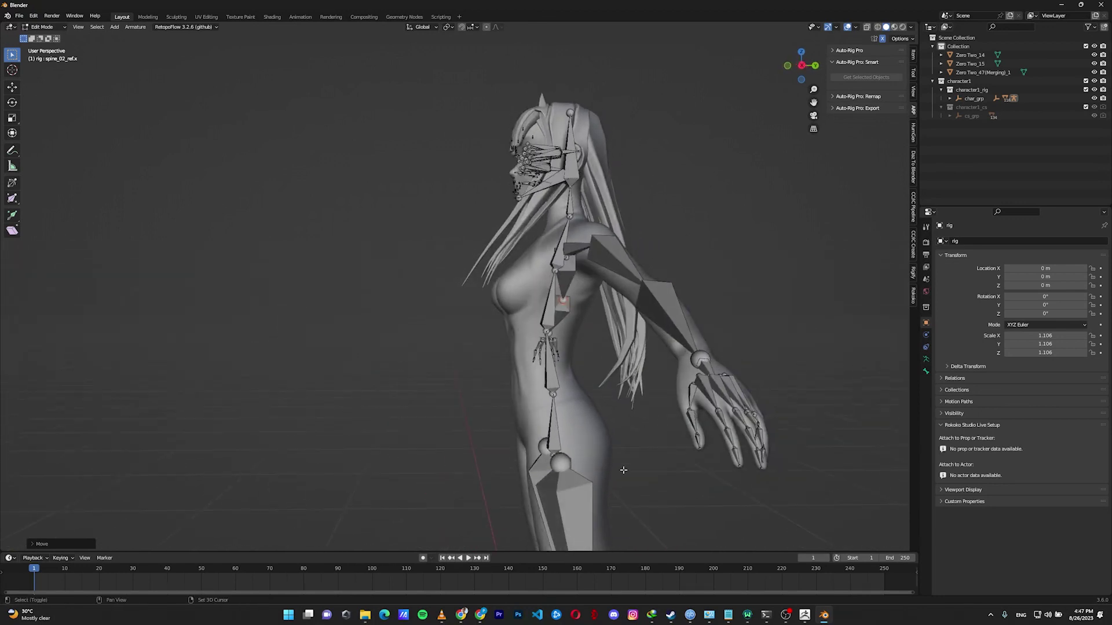
{"action": "scroll", "coordinate": [614, 297], "scroll_direction": "up", "scroll_amount": 5}
{"action": "key", "text": "ctrl+KP_3"}
{"action": "left_click", "coordinate": [525, 140]}
{"action": "key", "text": "g"}
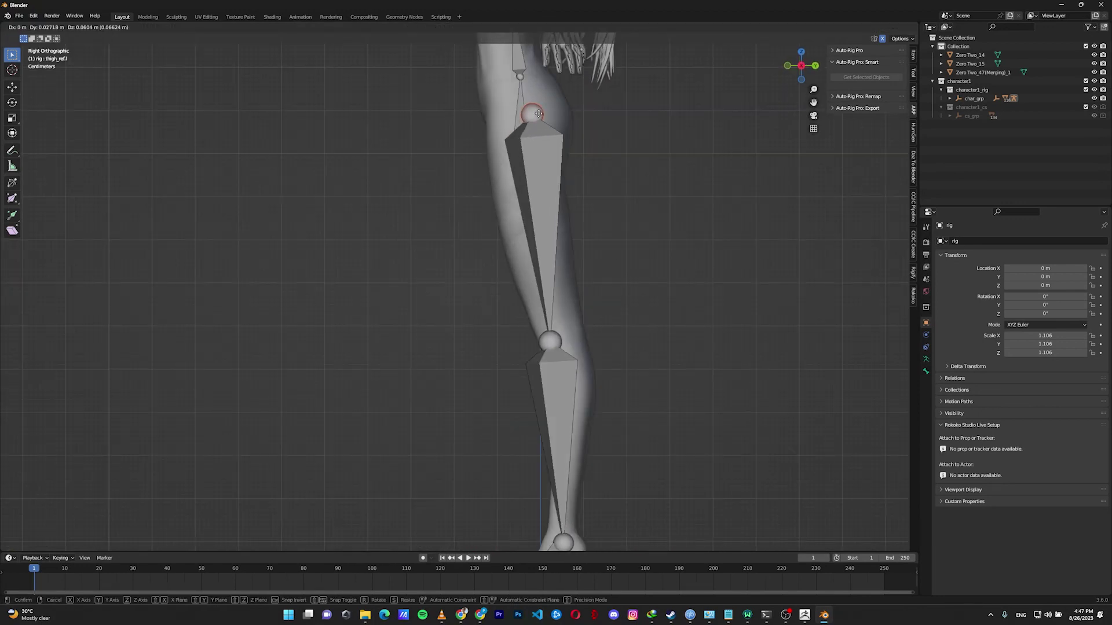
{"action": "left_click", "coordinate": [536, 122]}
{"action": "middle_click_drag", "start_coordinate": [538, 347], "coordinate": [539, 174], "text": "shift"}
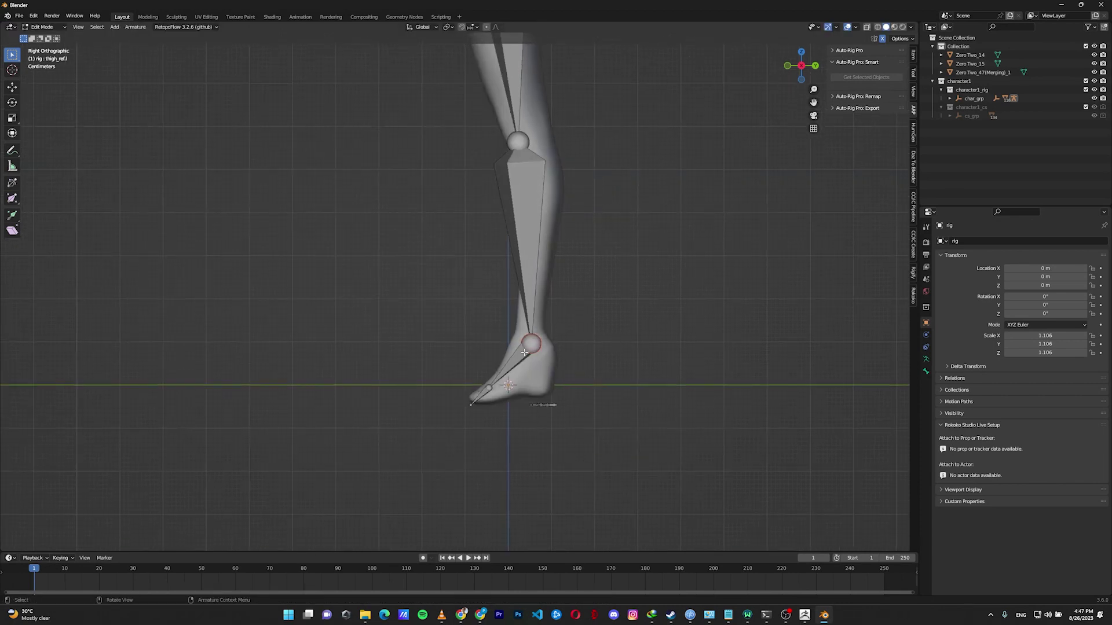
{"action": "left_click", "coordinate": [535, 343]}
{"action": "key", "text": "g"}
{"action": "left_click", "coordinate": [490, 397]}
Step: Review the whole skeleton, return to Object Mode and save the file
{"action": "middle_click_drag", "start_coordinate": [522, 391], "coordinate": [522, 174], "text": "shift"}
{"action": "middle_click_drag", "start_coordinate": [564, 261], "coordinate": [608, 262]}
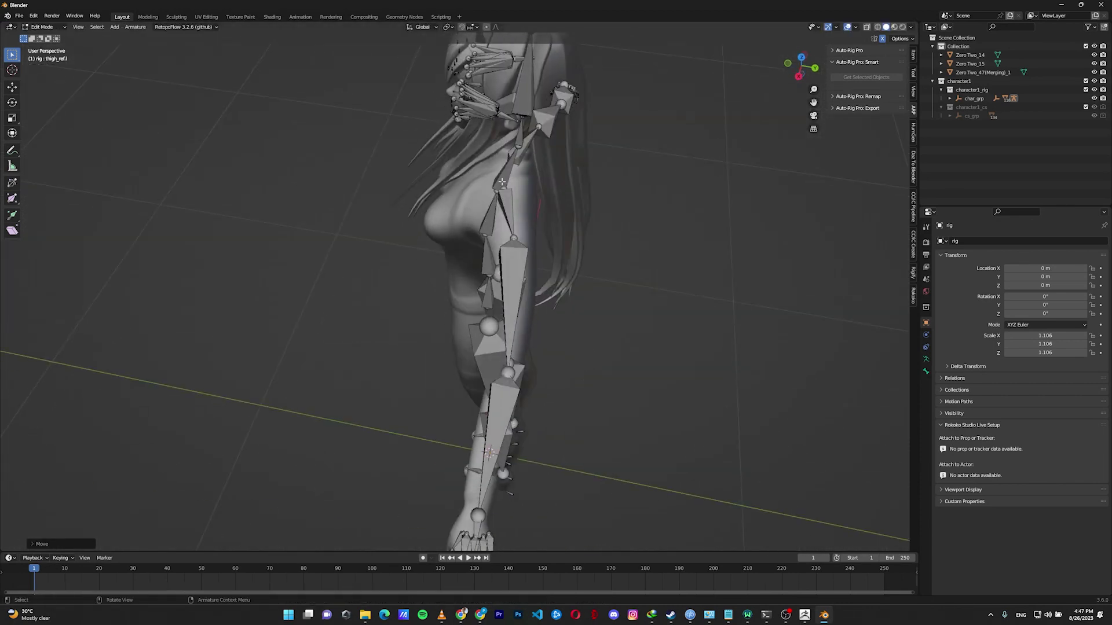
{"action": "key", "text": "ctrl+KP_3"}
{"action": "middle_click_drag", "start_coordinate": [589, 197], "coordinate": [521, 201]}
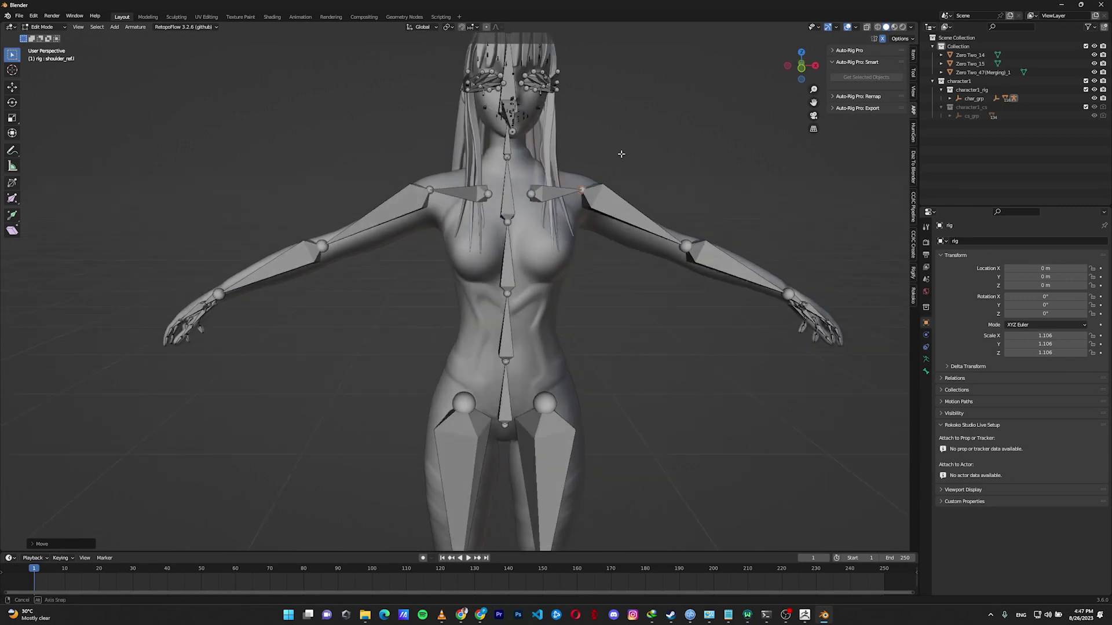
{"action": "key", "text": "Tab"}
{"action": "scroll", "coordinate": [553, 204], "scroll_direction": "down", "scroll_amount": 3}
{"action": "key", "text": "ctrl+s"}
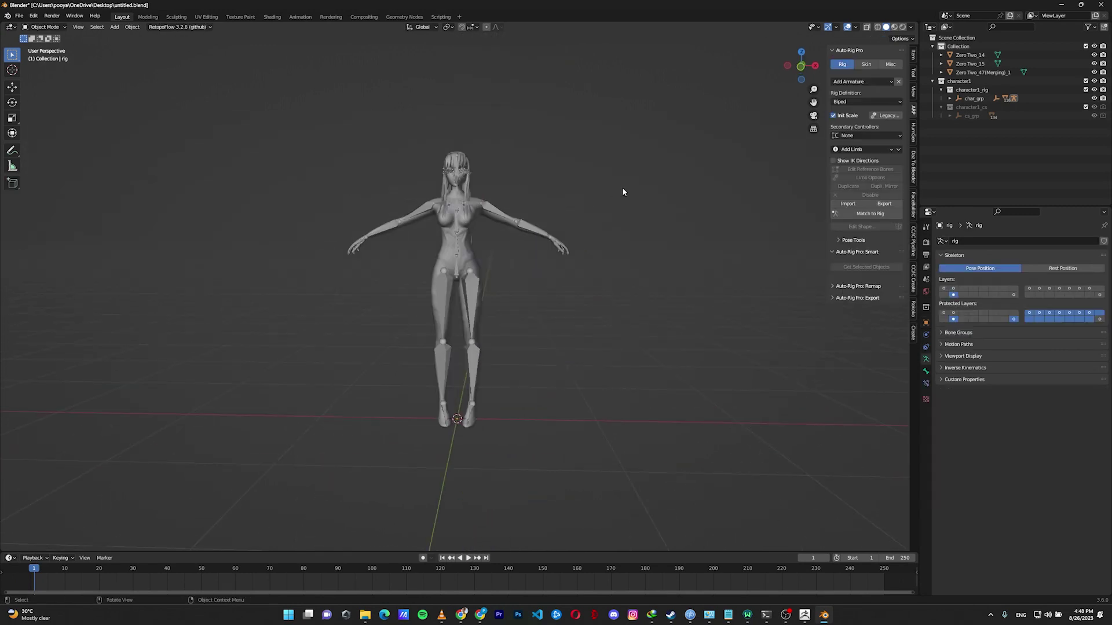
Step: Toggle the finger options in Limb Options for the skeleton's upper arm bone
{"action": "middle_click_drag", "start_coordinate": [622, 187], "coordinate": [545, 218]}
{"action": "scroll", "coordinate": [608, 209], "scroll_direction": "up", "scroll_amount": 3}
{"action": "middle_click_drag", "start_coordinate": [670, 209], "coordinate": [476, 271]}
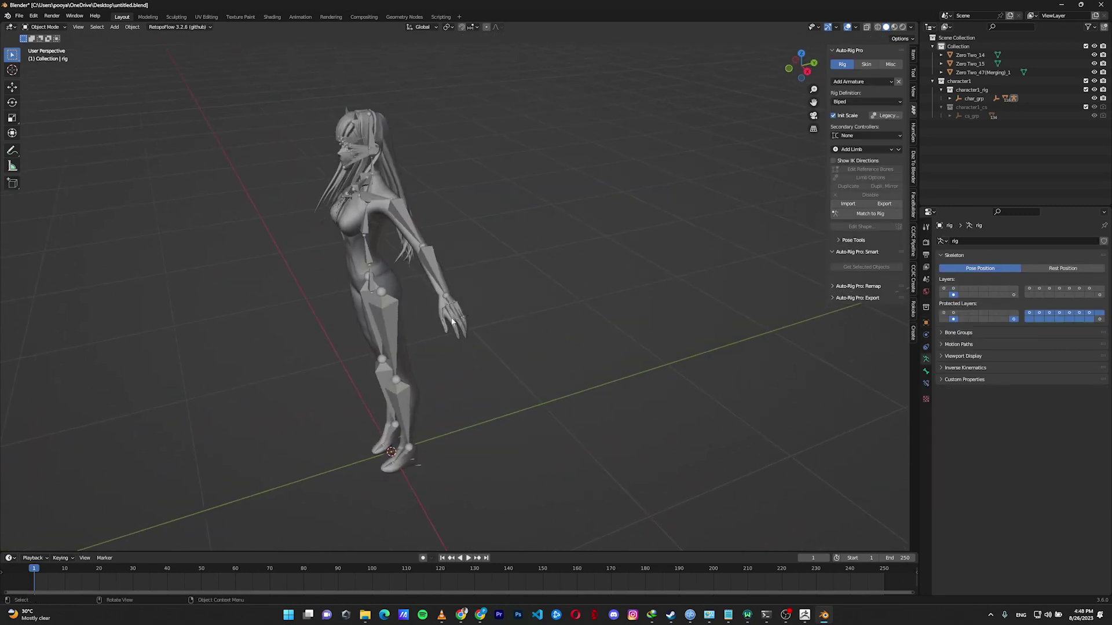
{"action": "left_click", "coordinate": [471, 273]}
{"action": "key", "text": "Tab"}
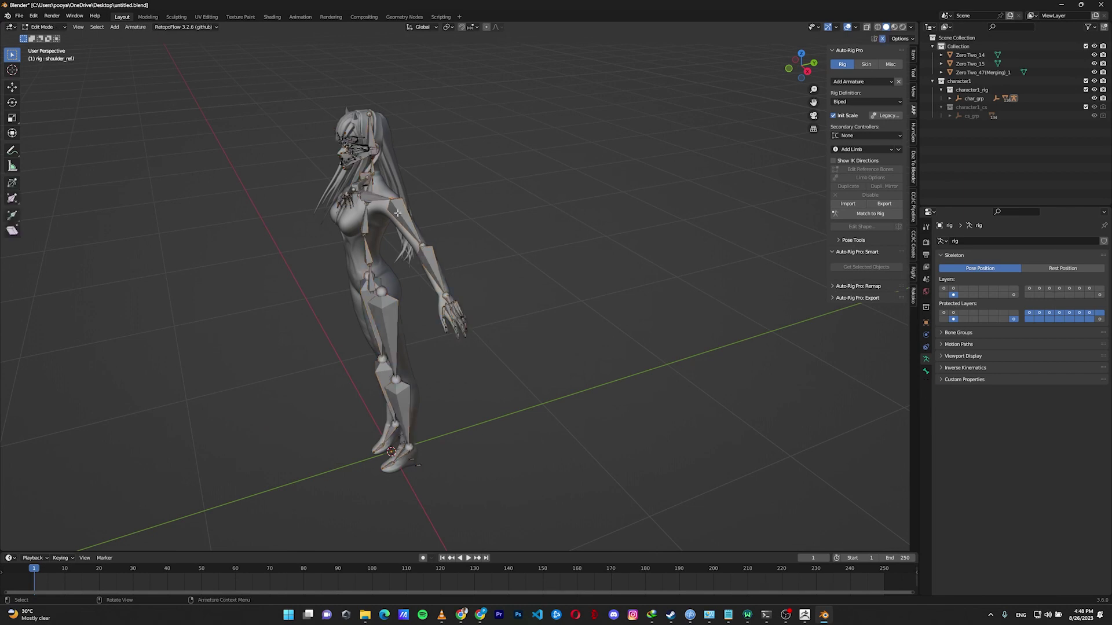
{"action": "left_click", "coordinate": [401, 211]}
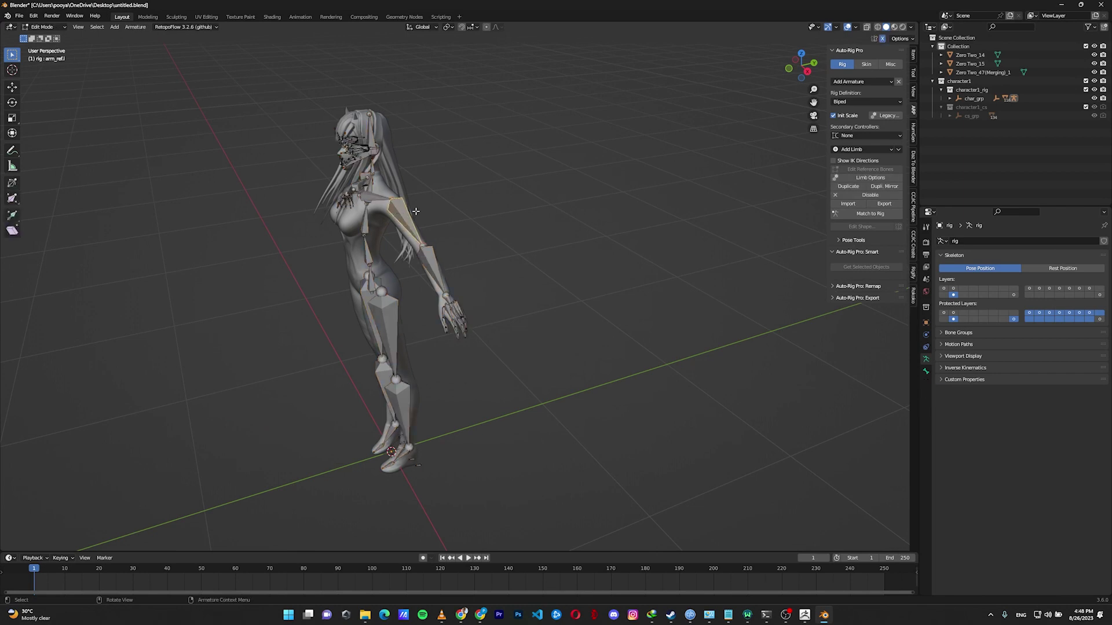
{"action": "left_click", "coordinate": [860, 180]}
{"action": "left_click_drag", "start_coordinate": [797, 315], "coordinate": [898, 327]}
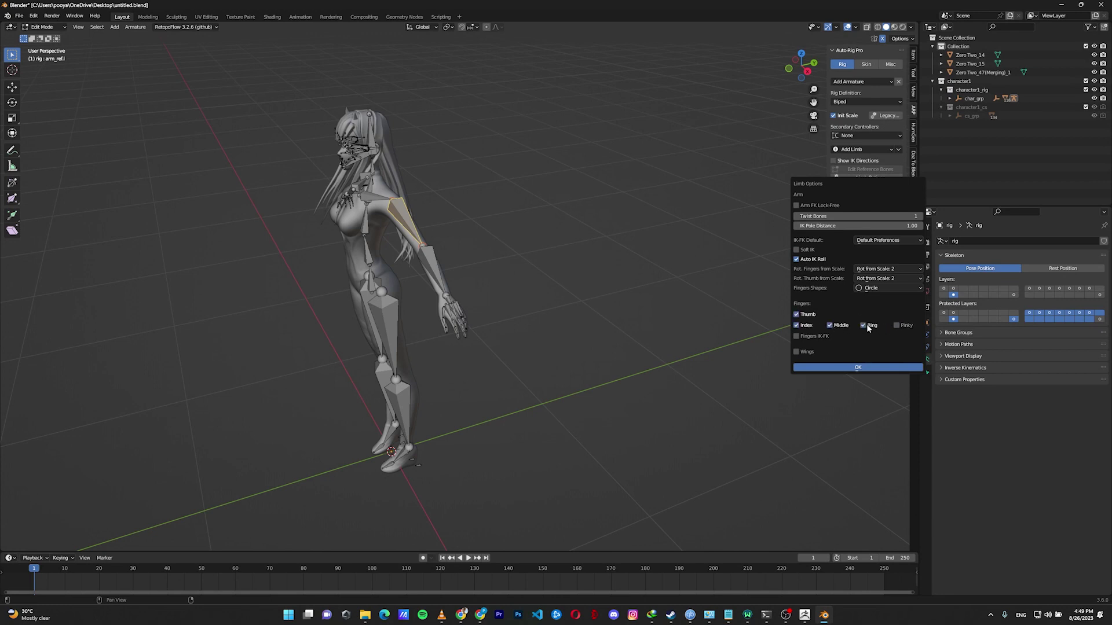
{"action": "left_click", "coordinate": [857, 367]}
Step: Leave Edit Mode, select everything and build the control rig with Match to Rig
{"action": "key", "text": "Tab"}
{"action": "middle_click_drag", "start_coordinate": [510, 243], "coordinate": [583, 139]}
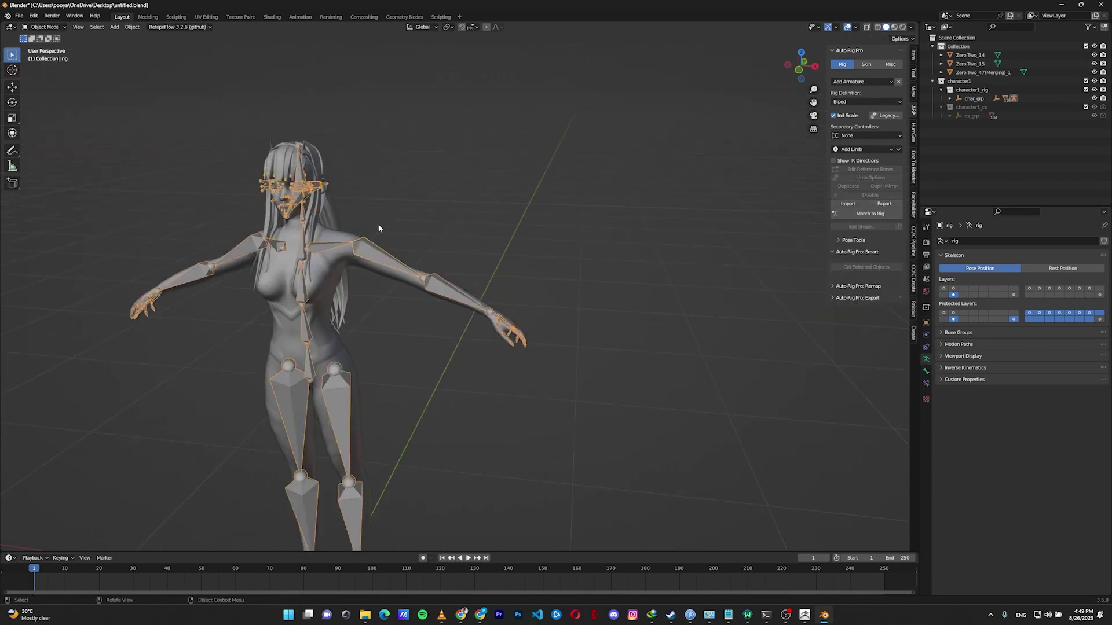
{"action": "key", "text": "a"}
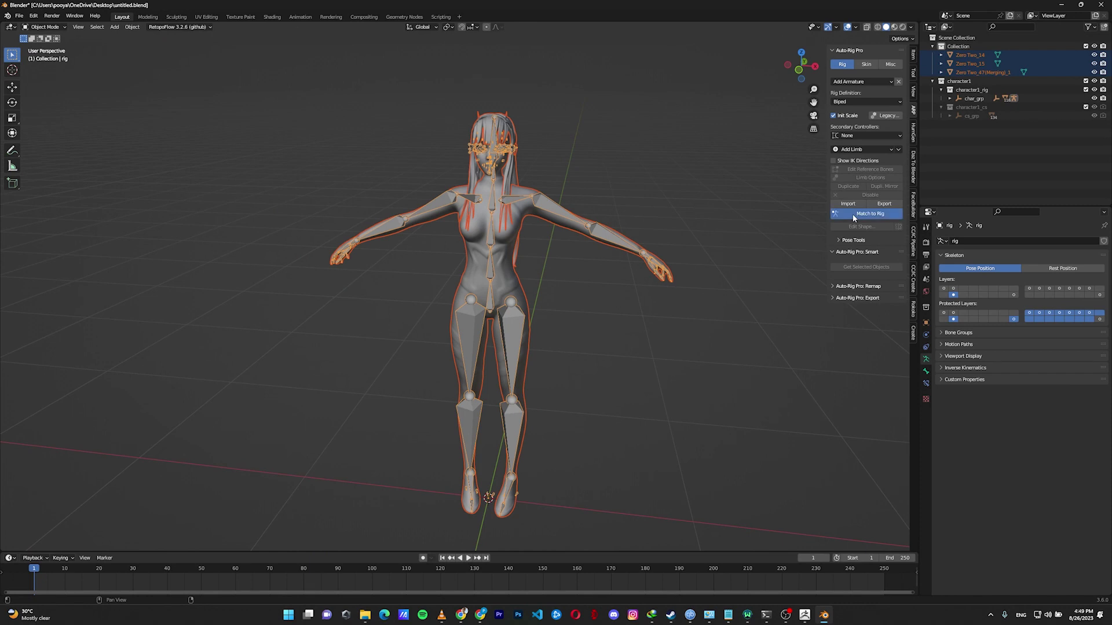
{"action": "left_click", "coordinate": [870, 214]}
Step: Select the three Zero Two meshes and the rig, then Bind using the Voxelized engine
{"action": "middle_click_drag", "start_coordinate": [618, 158], "coordinate": [640, 166]}
{"action": "left_click", "coordinate": [660, 138]}
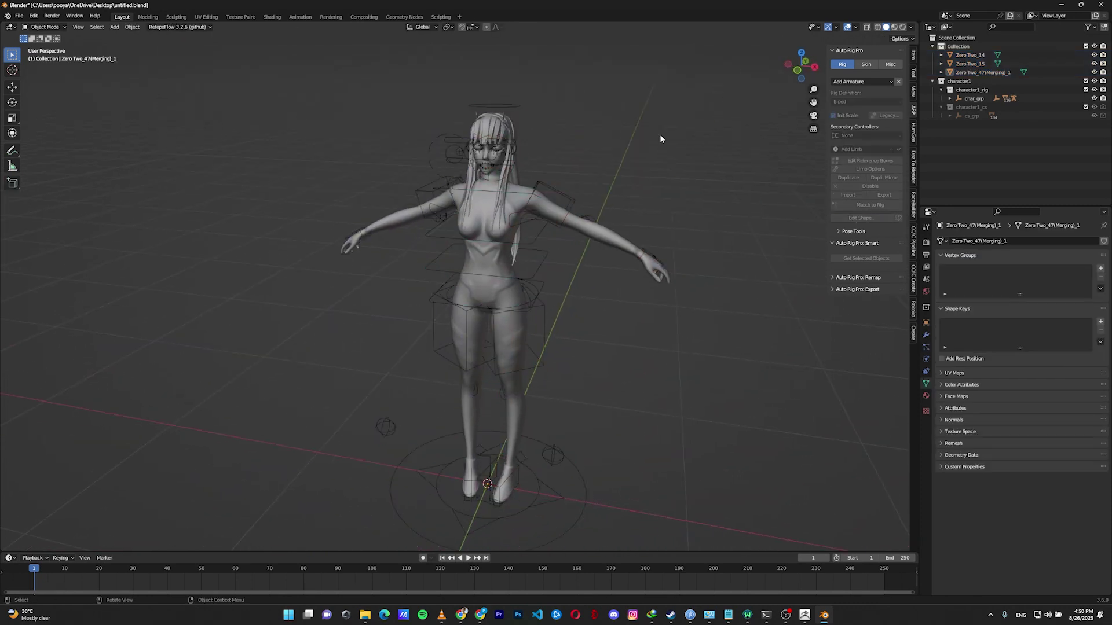
{"action": "left_click", "coordinate": [866, 64]}
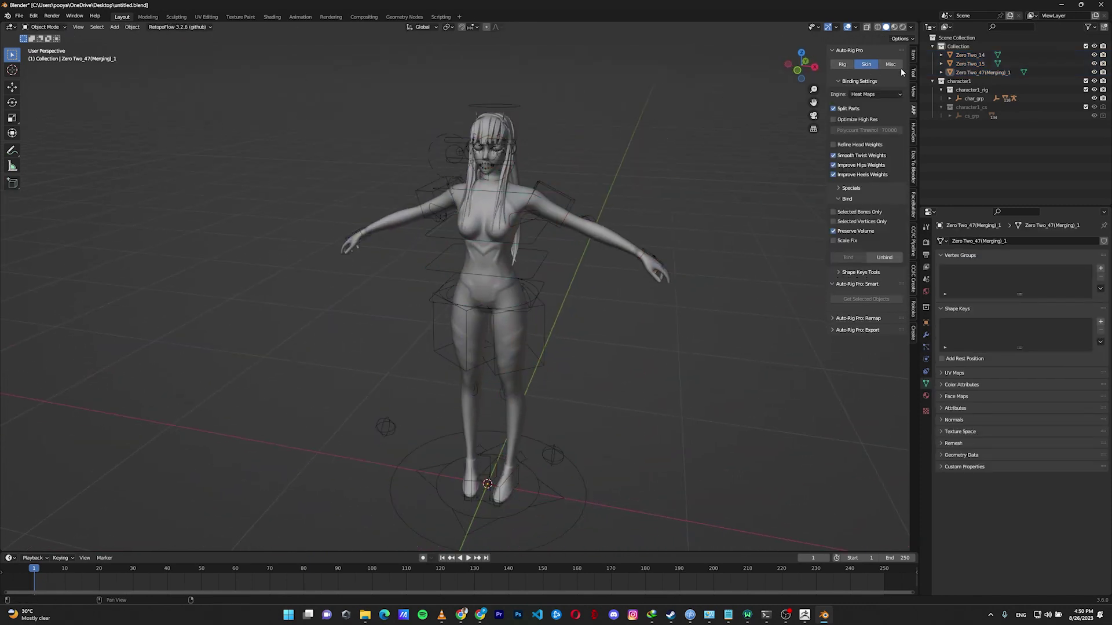
{"action": "left_click_drag", "start_coordinate": [965, 55], "coordinate": [965, 72]}
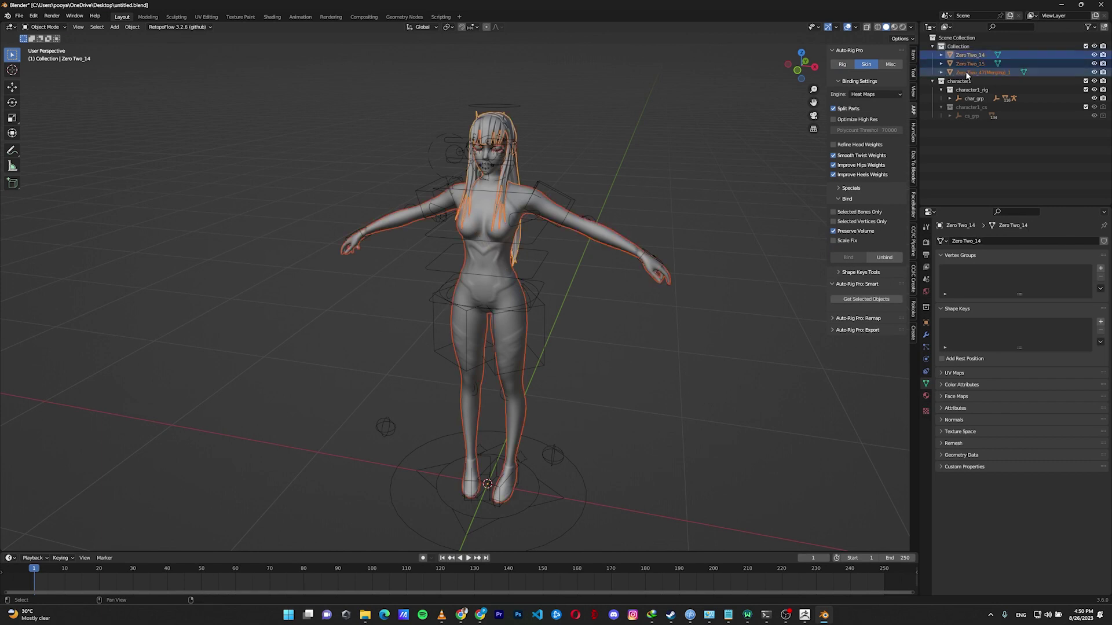
{"action": "left_click", "coordinate": [551, 186], "text": "shift"}
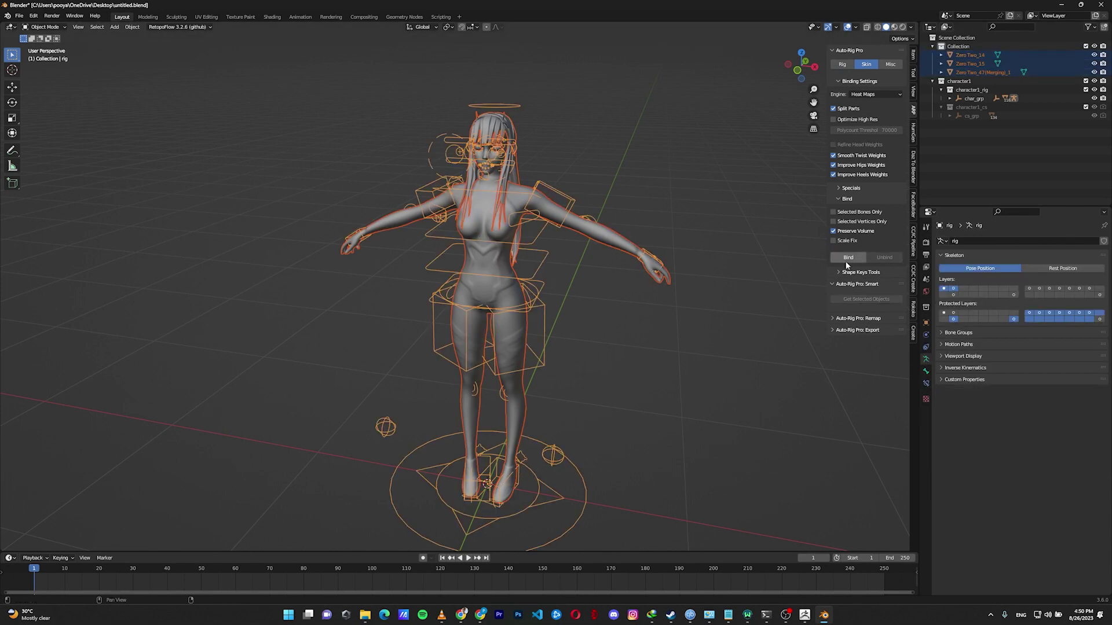
{"action": "left_click", "coordinate": [860, 95]}
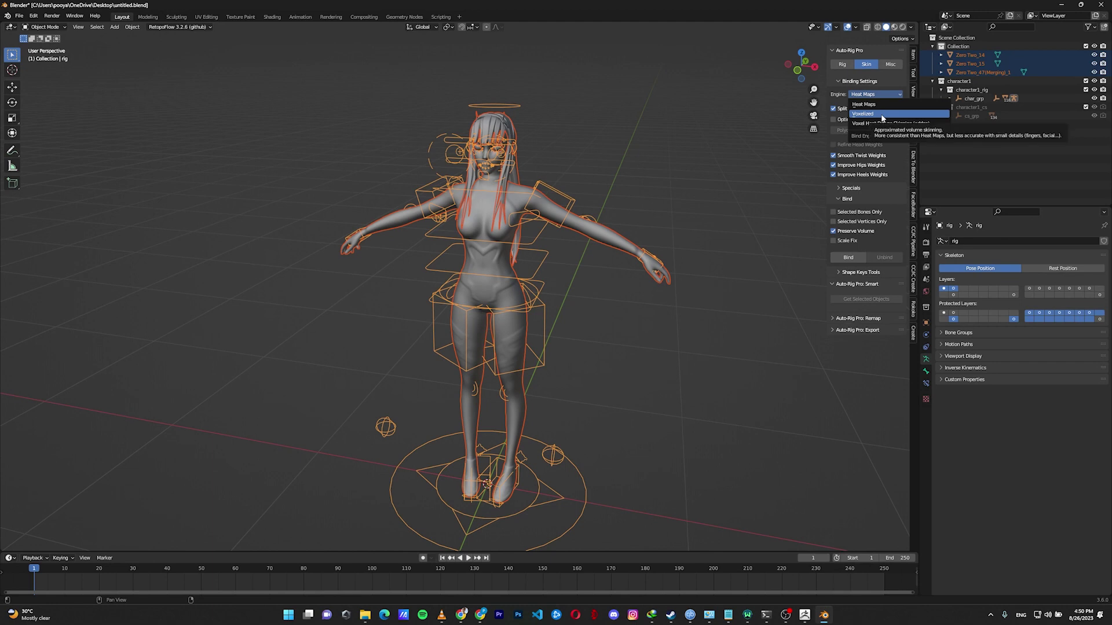
{"action": "left_click", "coordinate": [882, 114]}
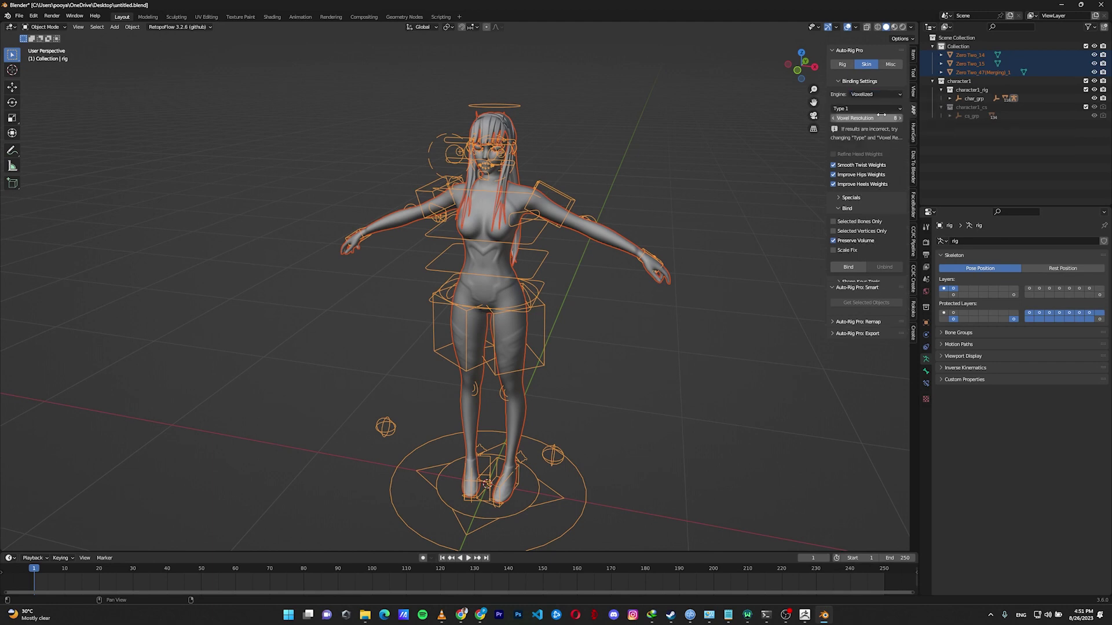
{"action": "left_click", "coordinate": [849, 266]}
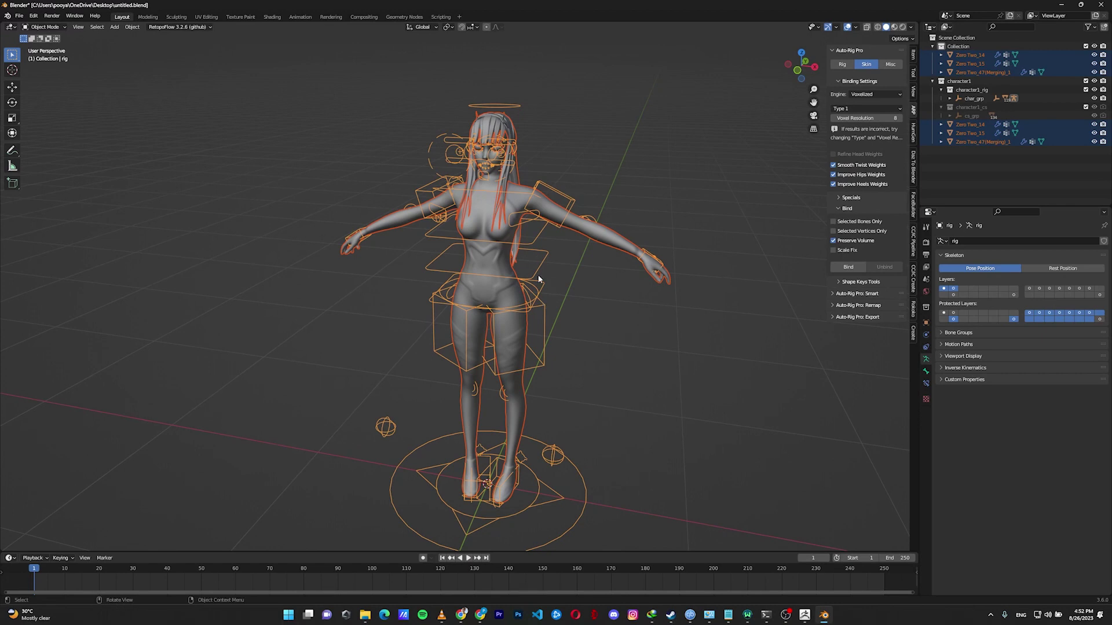
Step: Test-move the left hand and left foot IK controls in Pose Mode, then cancel
{"action": "key", "text": "ctrl+Tab"}
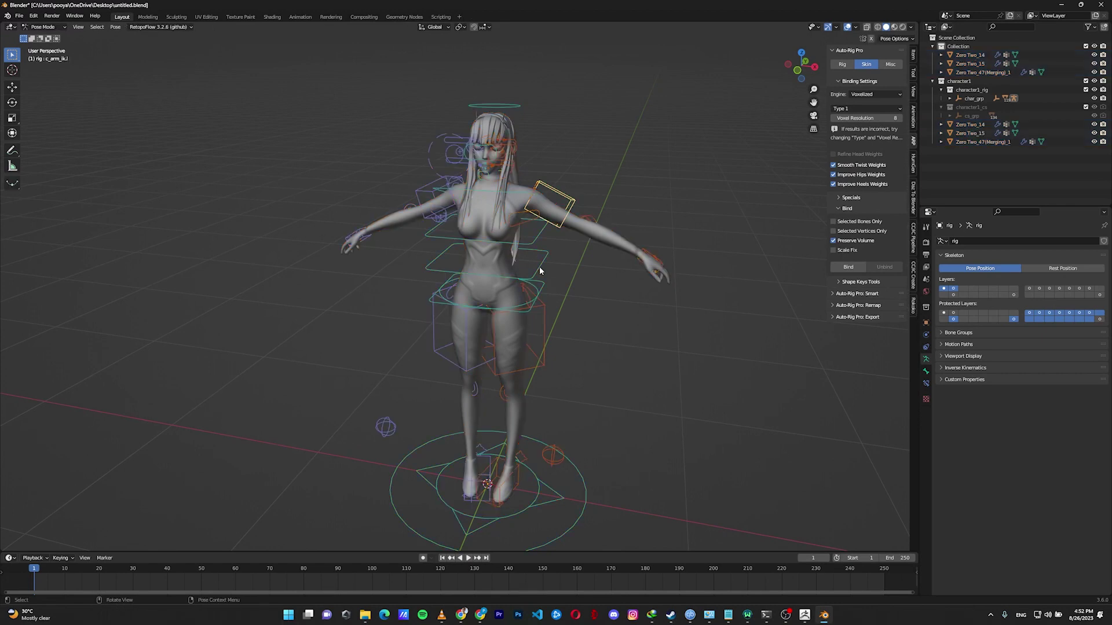
{"action": "left_click", "coordinate": [655, 261]}
{"action": "key", "text": "g"}
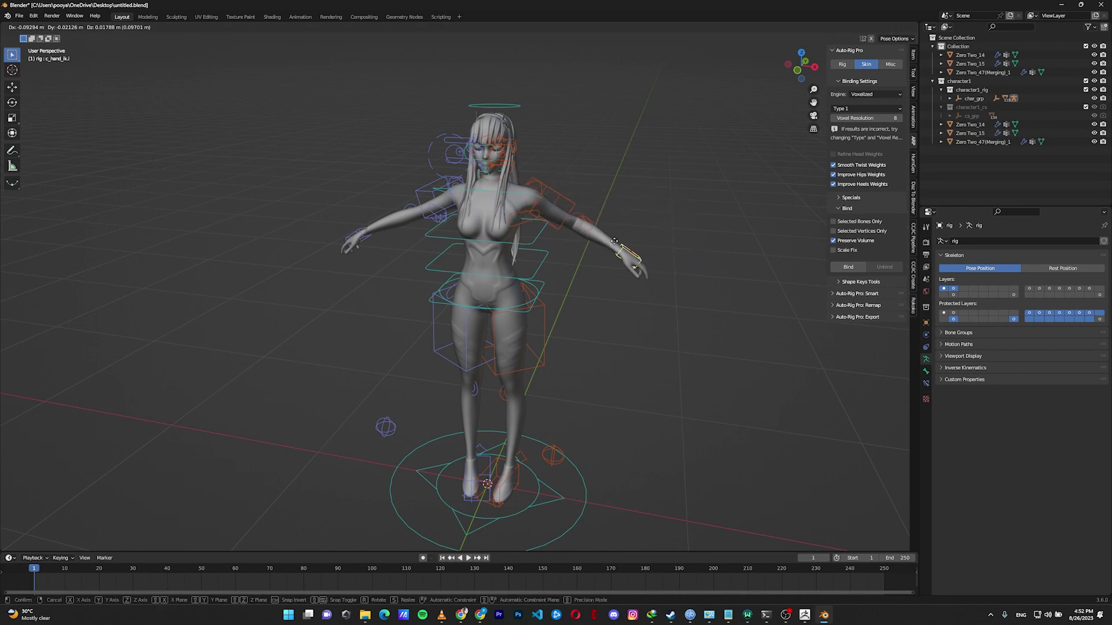
{"action": "right_click", "coordinate": [617, 392]}
{"action": "middle_click_drag", "start_coordinate": [616, 392], "coordinate": [521, 374]}
{"action": "left_click", "coordinate": [669, 461]}
{"action": "key", "text": "g"}
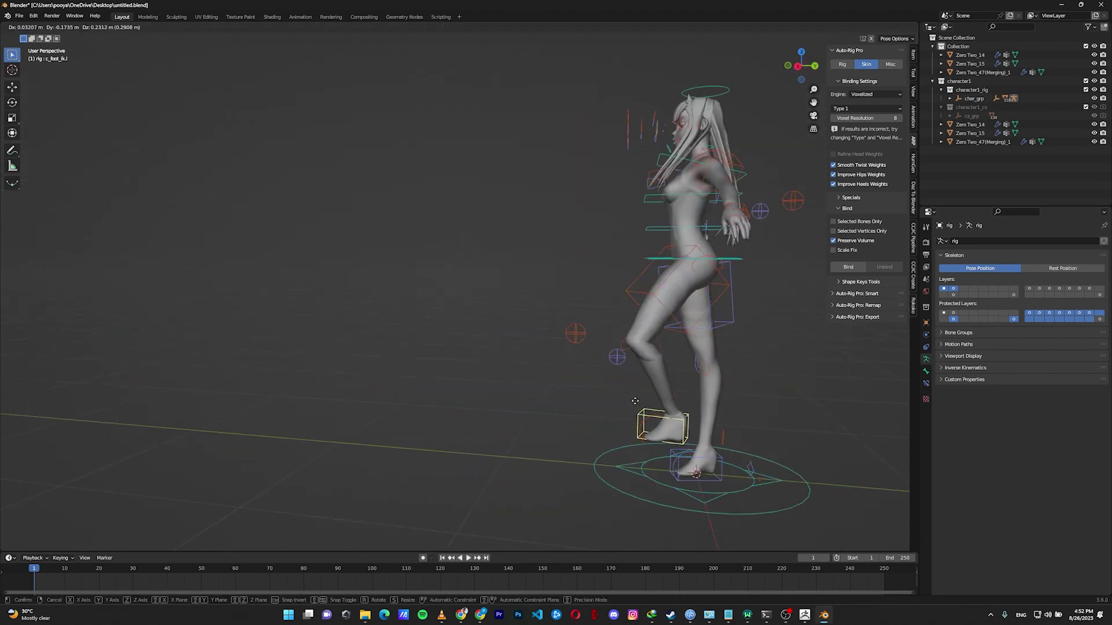
{"action": "right_click", "coordinate": [785, 375]}
Step: Test a hip crouch from front view, then clear all transforms back to T-pose
{"action": "left_click", "coordinate": [608, 295]}
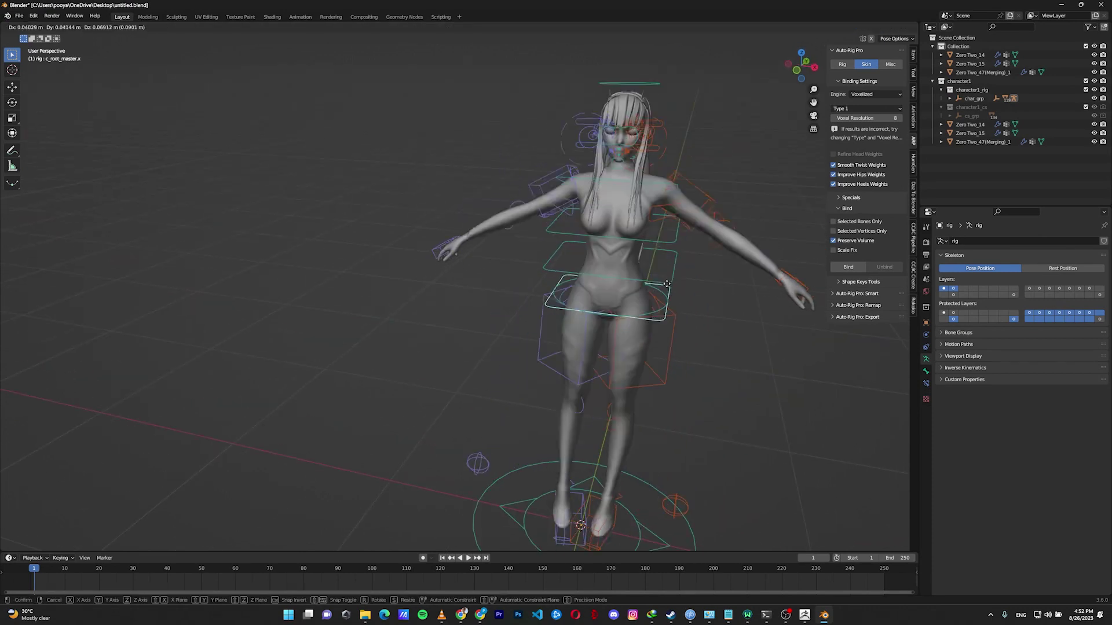
{"action": "middle_click_drag", "start_coordinate": [712, 374], "coordinate": [678, 355]}
{"action": "key", "text": "KP_1"}
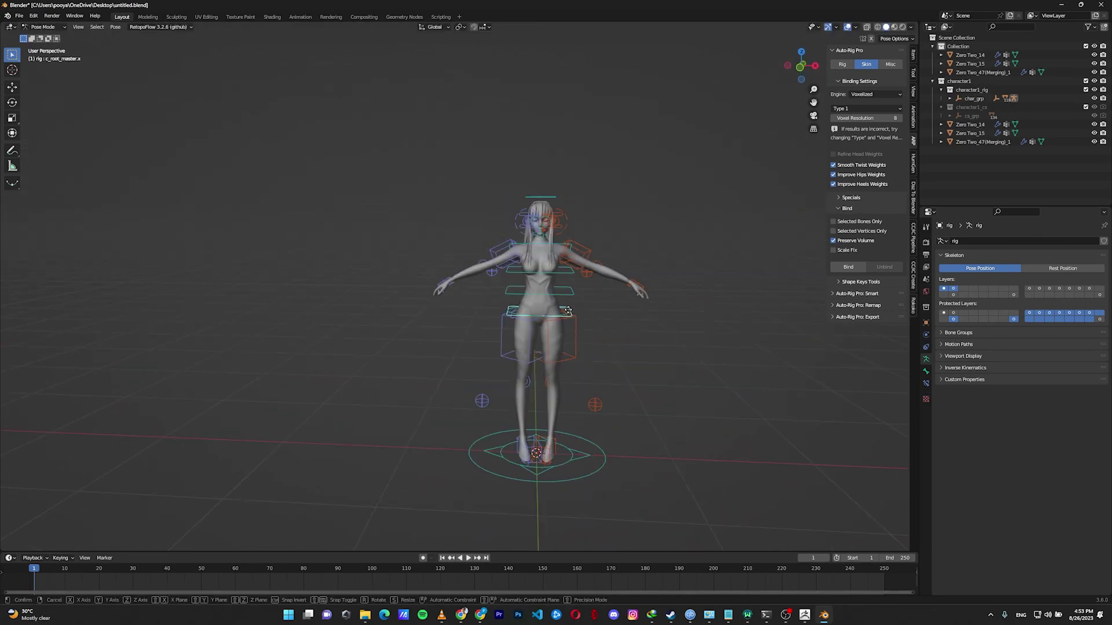
{"action": "key", "text": "g"}
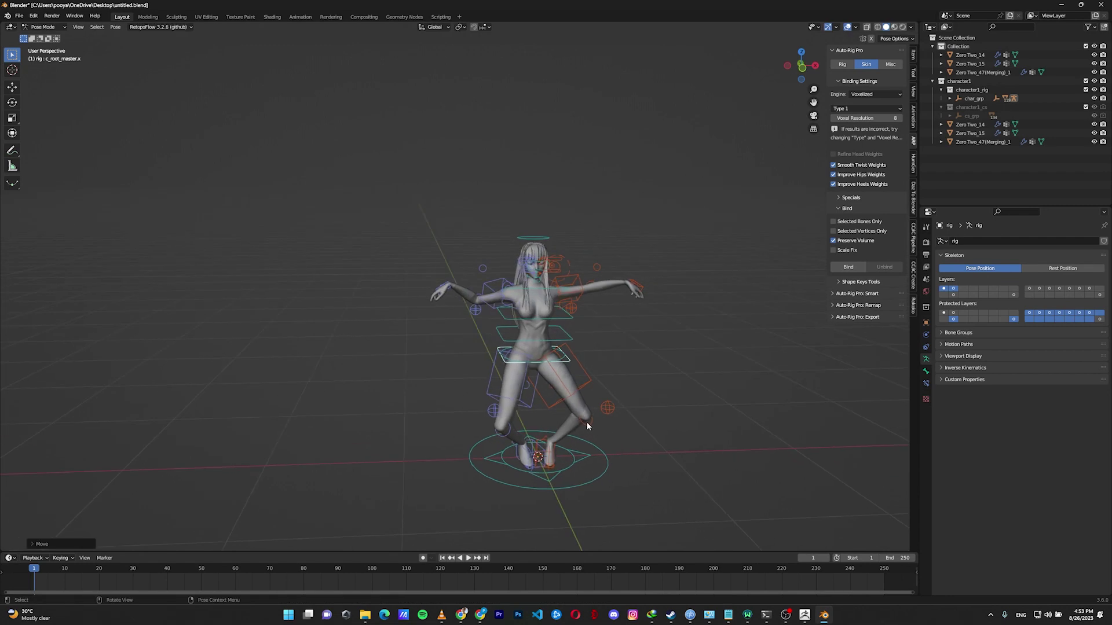
{"action": "middle_click_drag", "start_coordinate": [605, 402], "coordinate": [562, 404]}
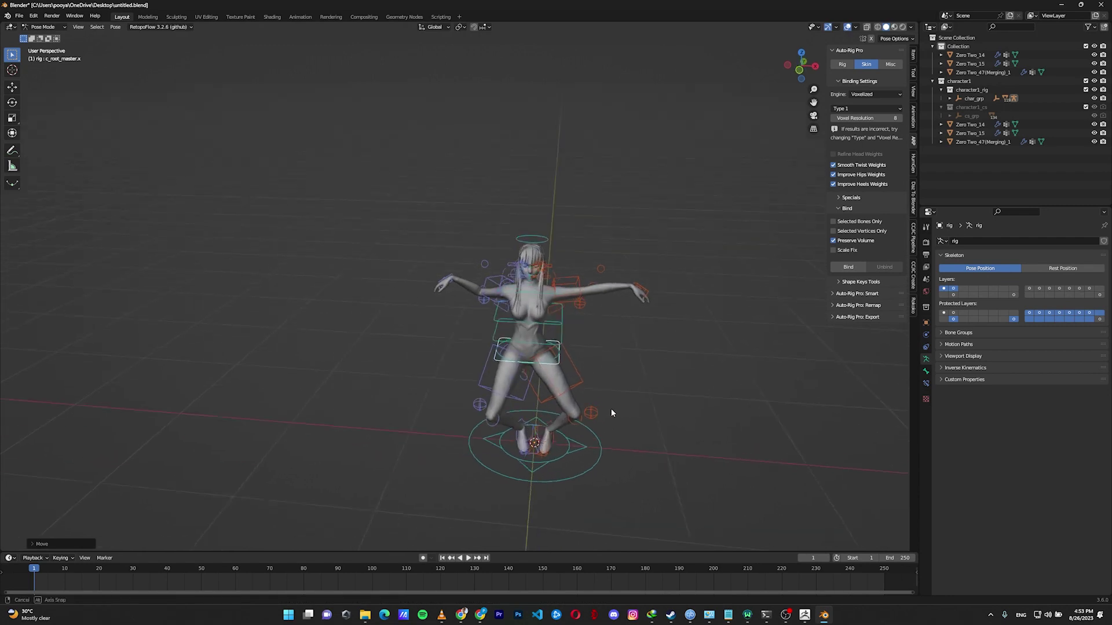
{"action": "key", "text": "a"}
{"action": "left_click", "coordinate": [114, 26]}
{"action": "mouse_move", "coordinate": [139, 46]}
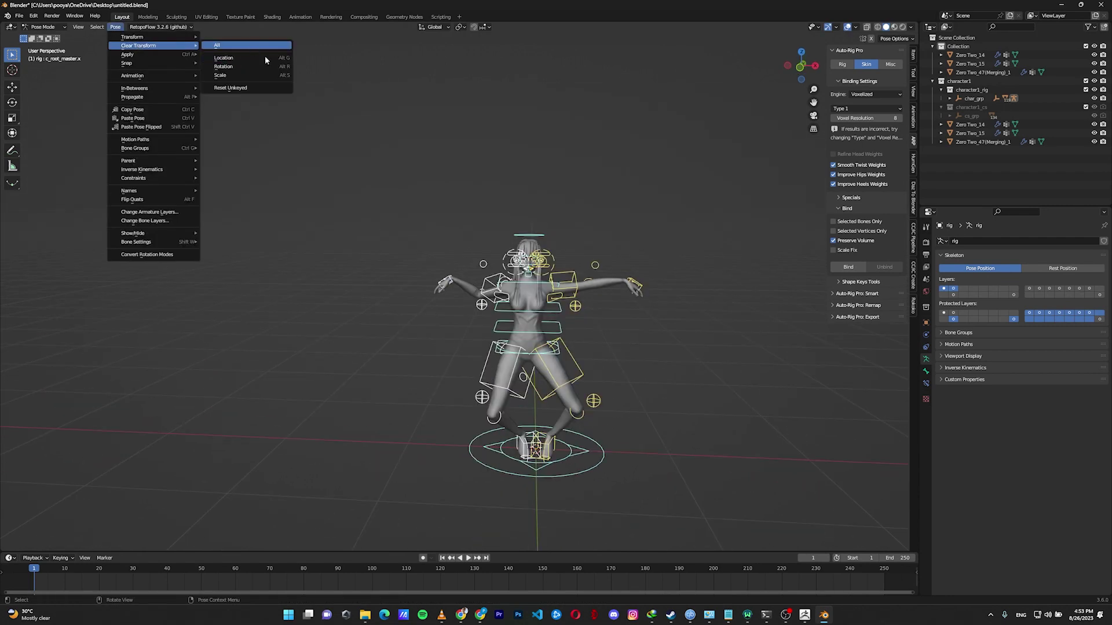
{"action": "left_click", "coordinate": [218, 45]}
Step: Move the knee pole bone along X and rotate it around Z in Edit Mode
{"action": "key", "text": "Tab"}
{"action": "middle_click_drag", "start_coordinate": [613, 382], "coordinate": [604, 422]}
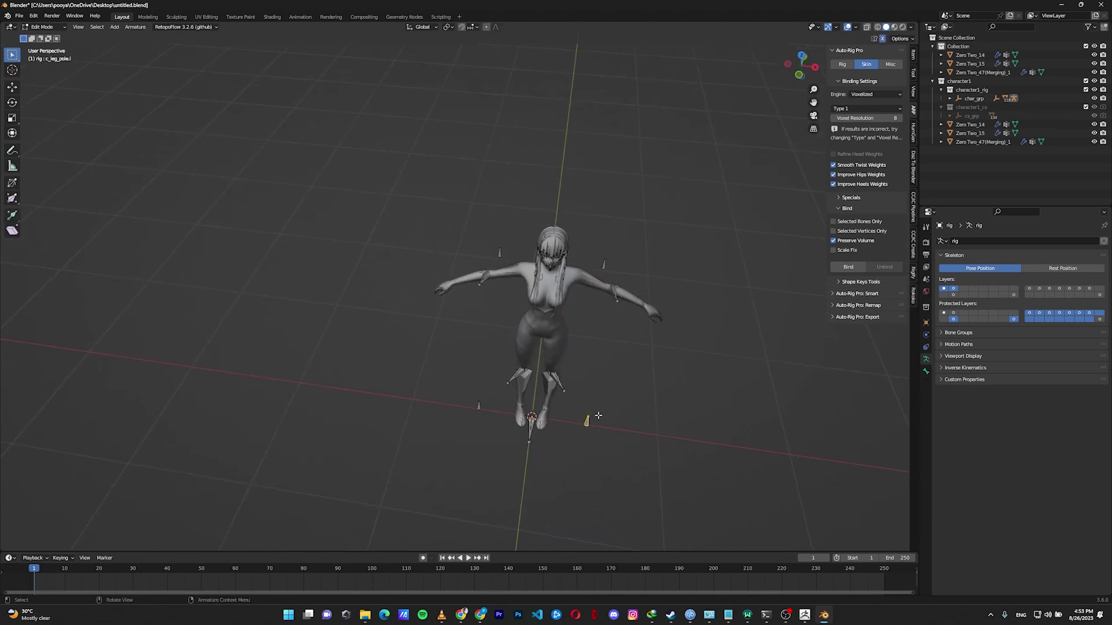
{"action": "middle_click_drag", "start_coordinate": [598, 416], "coordinate": [591, 422]}
{"action": "key", "text": "g"}
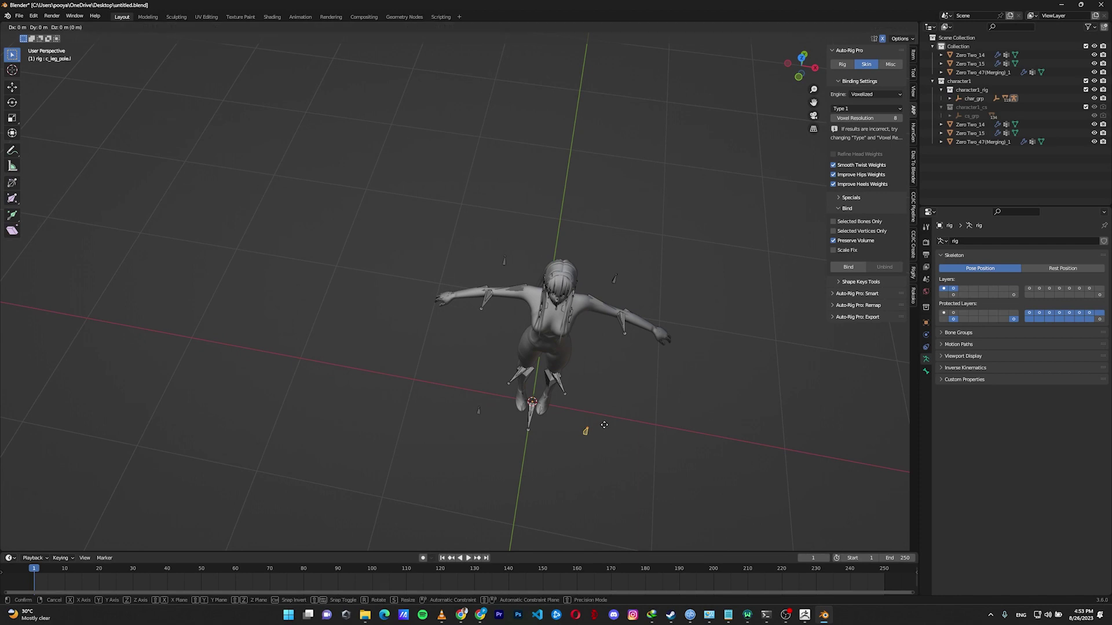
{"action": "key", "text": "x"}
{"action": "left_click", "coordinate": [573, 422]}
{"action": "key", "text": "r"}
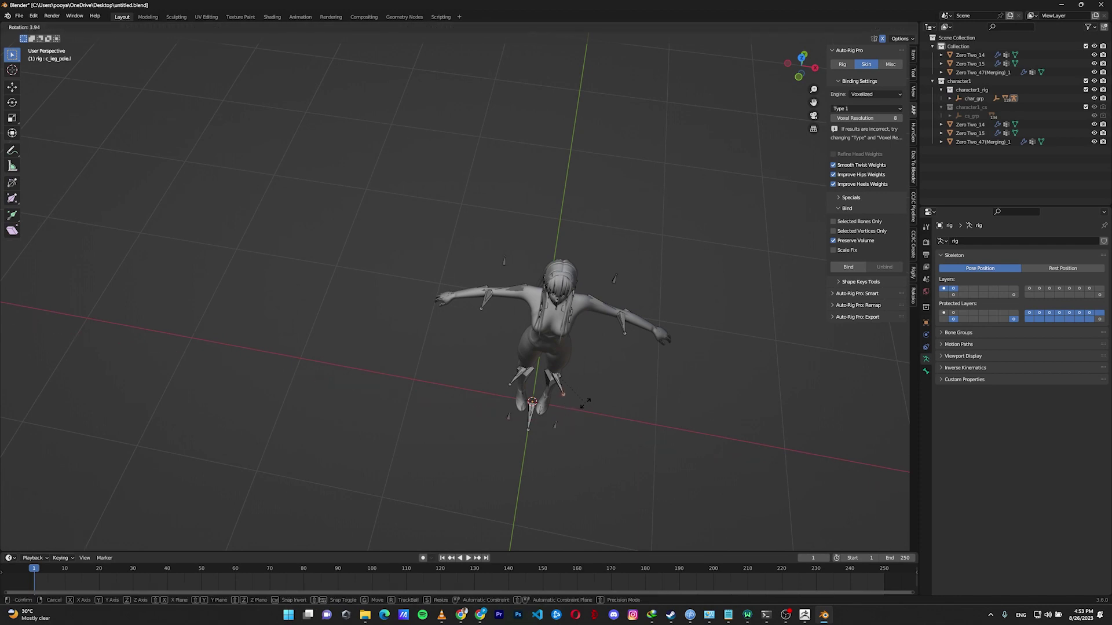
{"action": "key", "text": "z"}
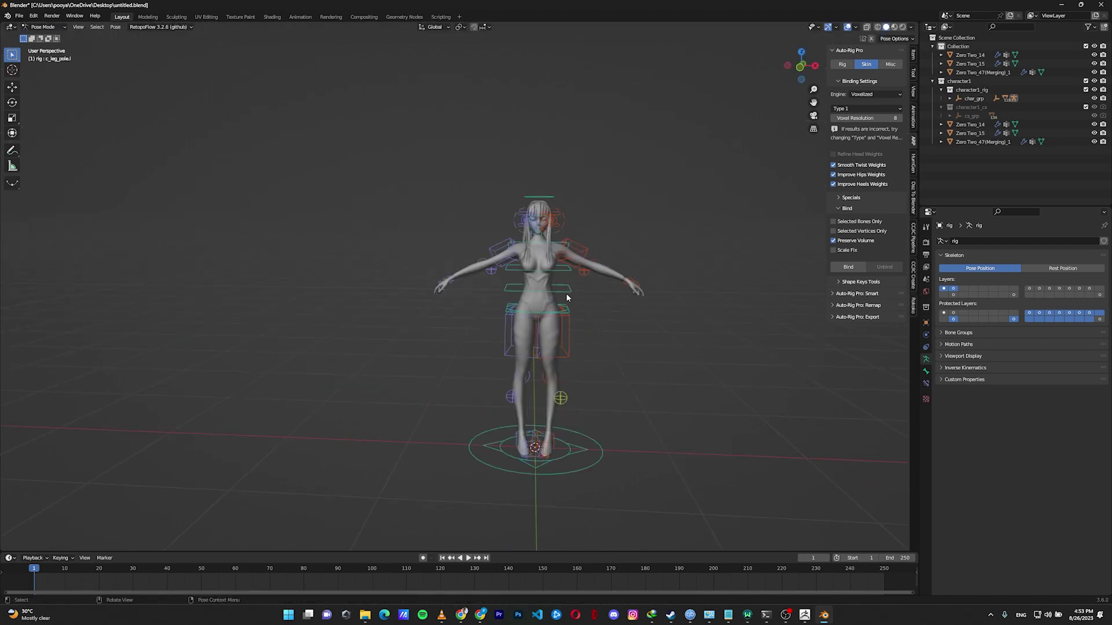
{"action": "key", "text": "a"}
{"action": "left_click", "coordinate": [566, 295]}
{"action": "key", "text": "g"}
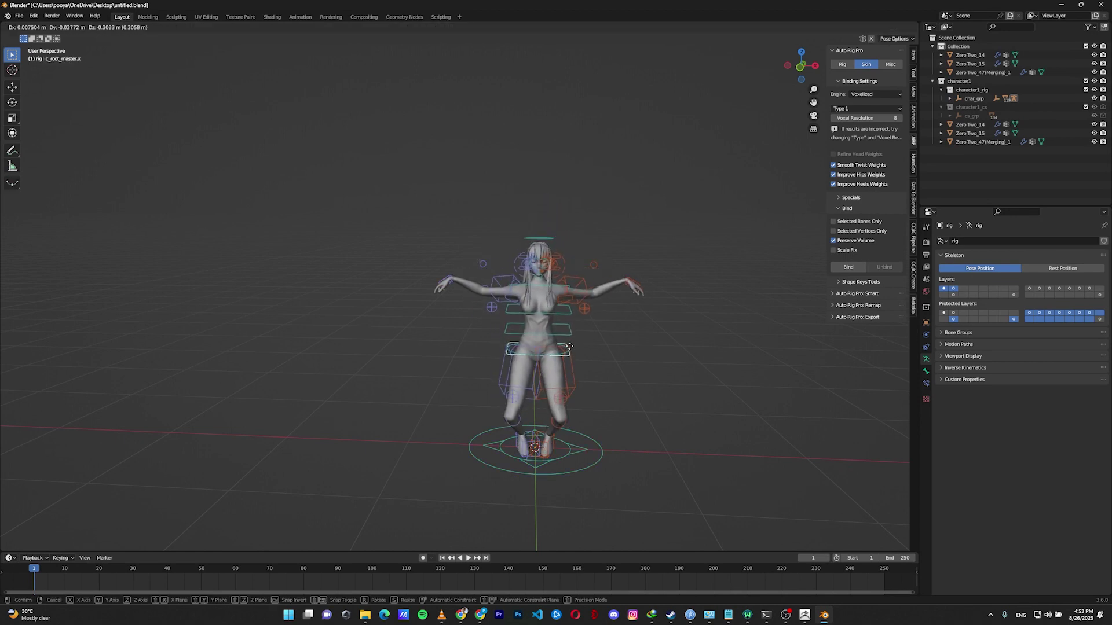
{"action": "left_click", "coordinate": [570, 335]}
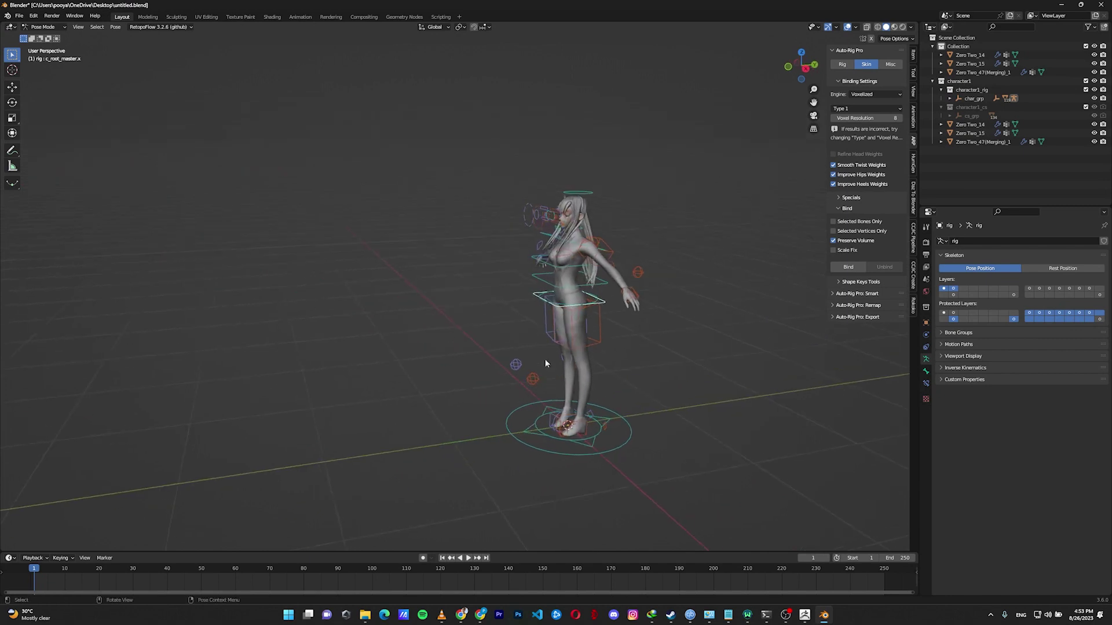
{"action": "middle_click_drag", "start_coordinate": [545, 359], "coordinate": [540, 373]}
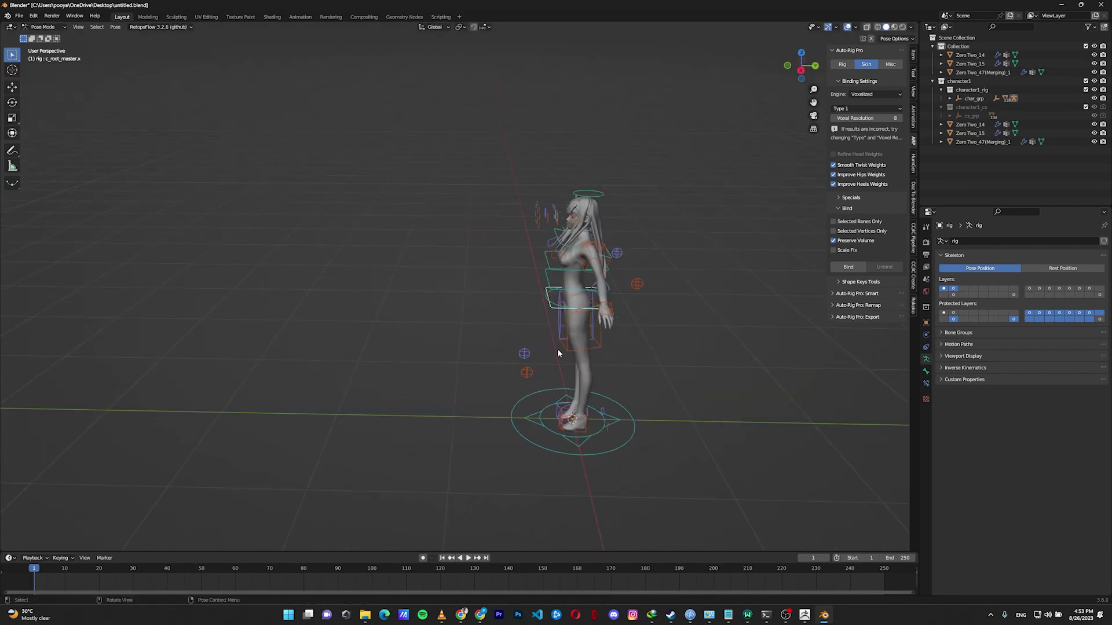